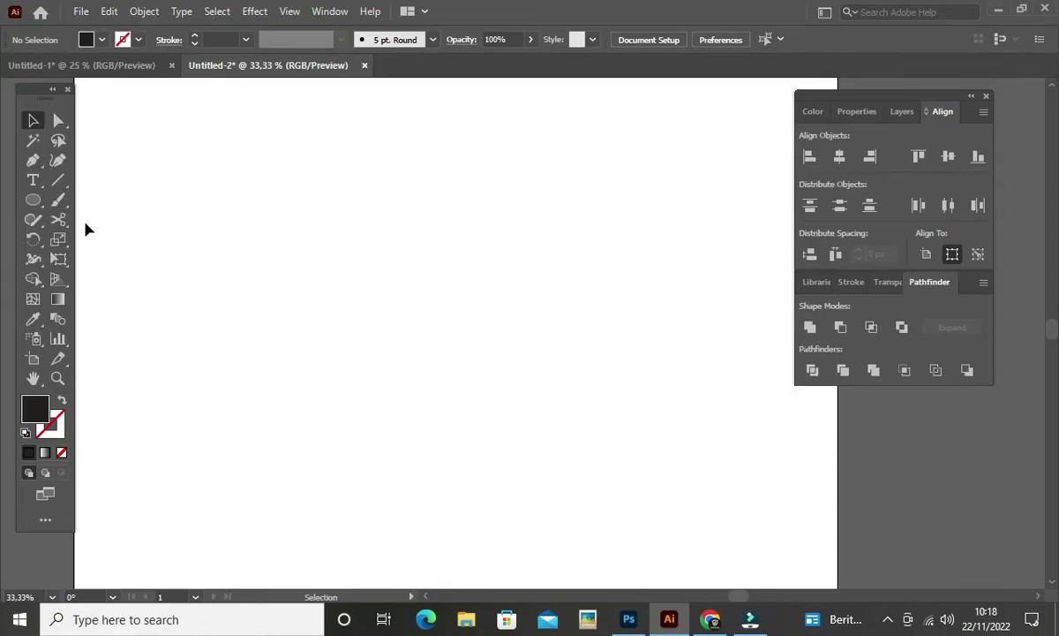
Draw a large circle at the artboard centre with no fill and a 4 pt black stroke
click(33, 201)
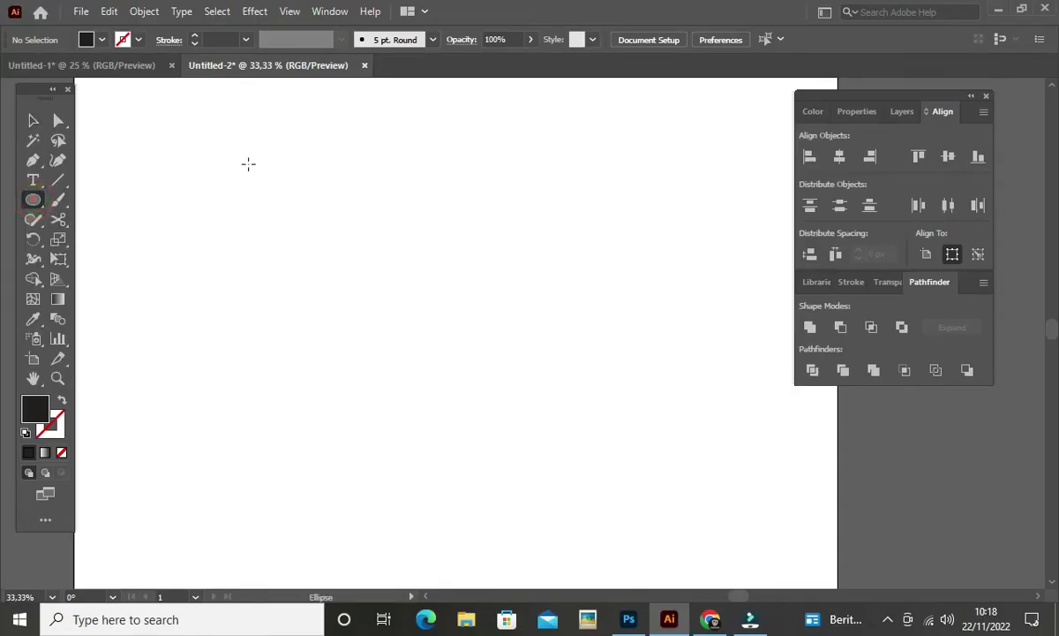
drag(290, 190, 578, 477)
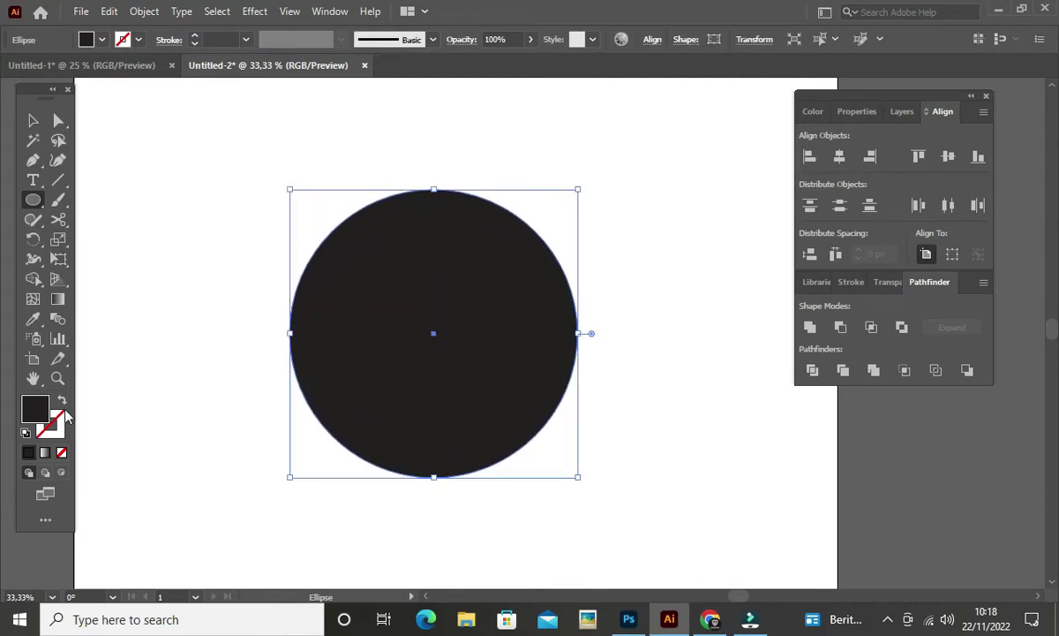
click(63, 403)
key(v)
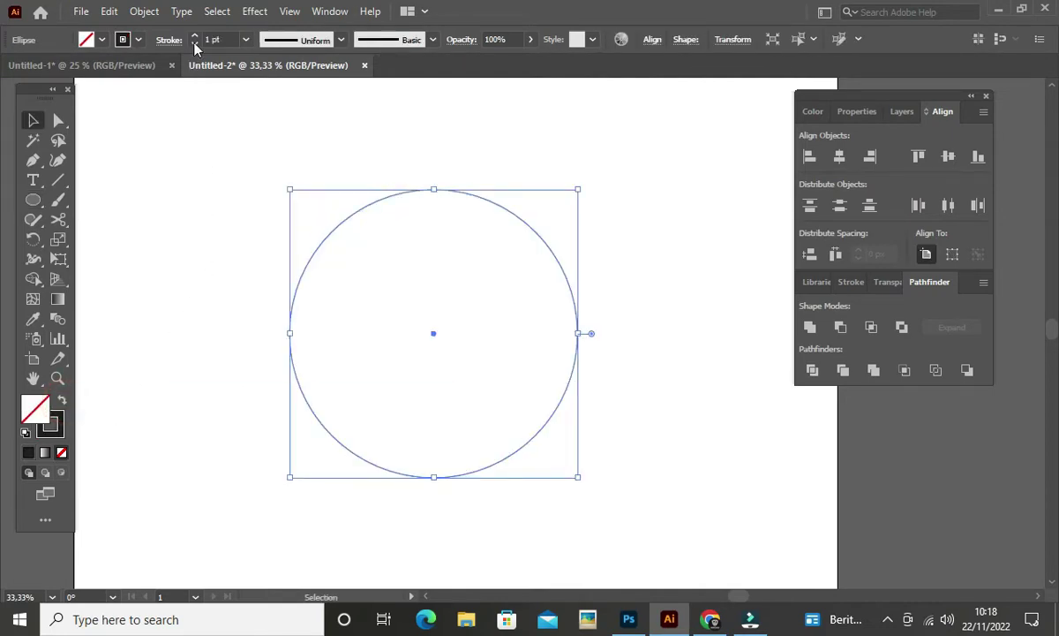
click(195, 37)
click(195, 37)
click(195, 37)
click(211, 188)
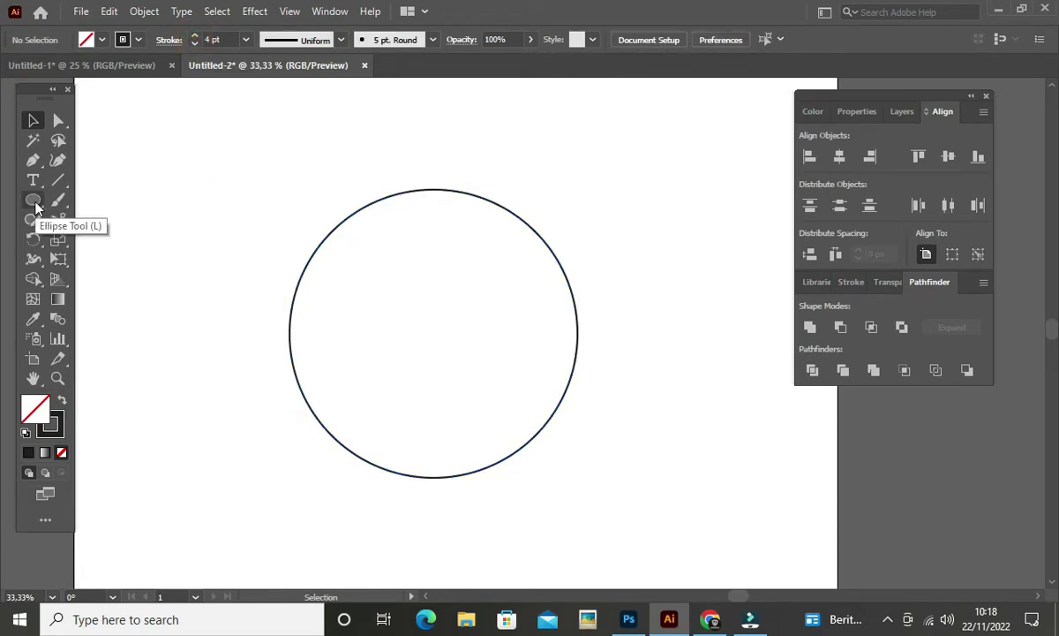
drag(34, 201, 102, 207)
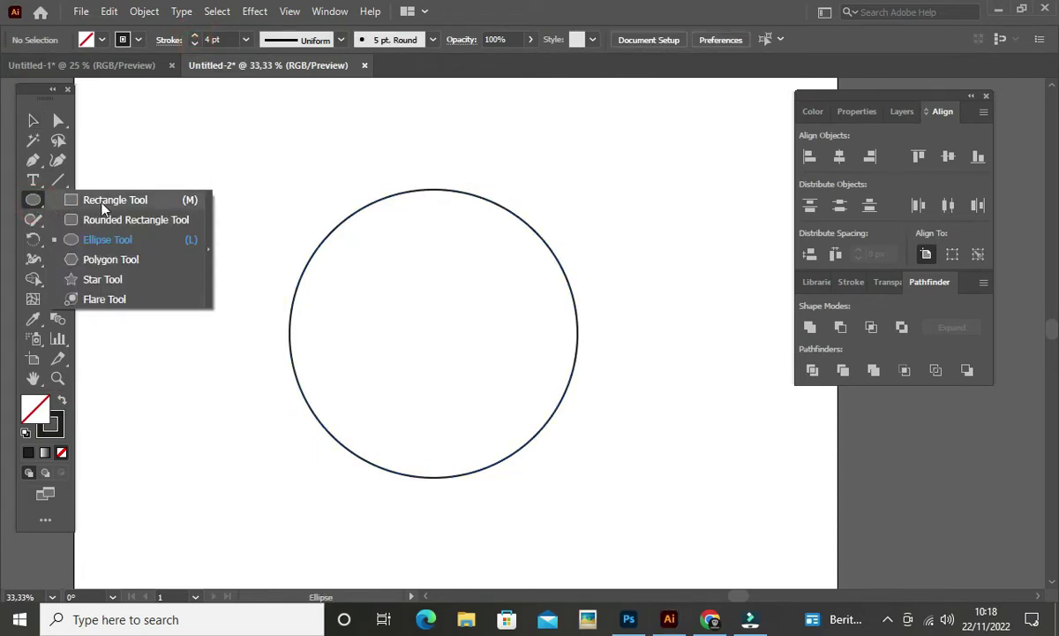
Draw a tall rectangle across the circle's top edge and narrow its top with Perspective Distort
click(102, 204)
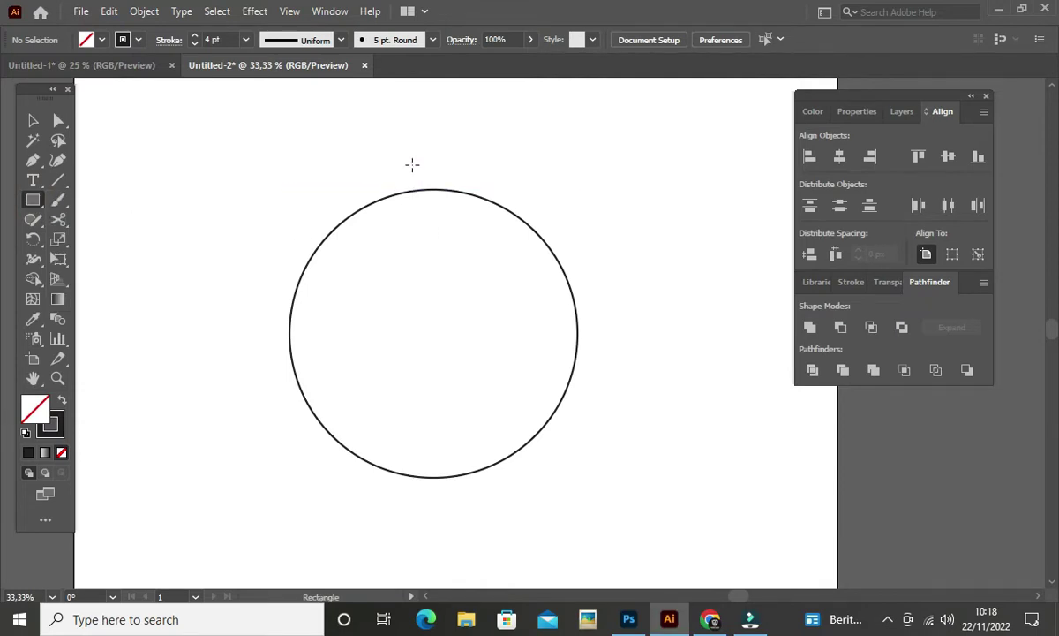
mouse_move(411, 159)
mouse_down()
mouse_move(441, 234)
mouse_move(463, 253)
mouse_up()
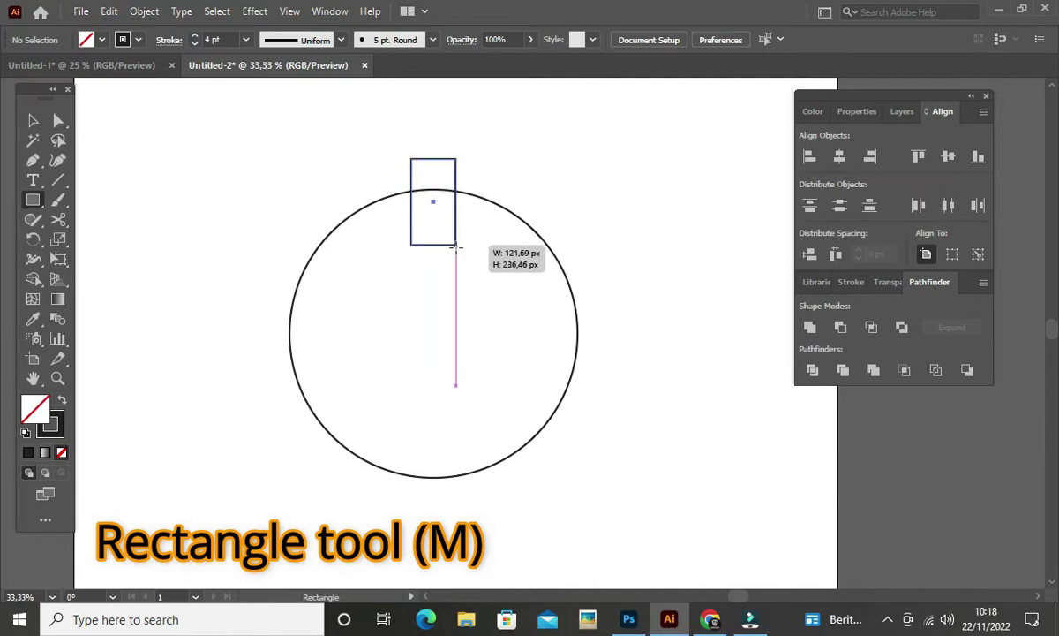
drag(464, 253, 466, 260)
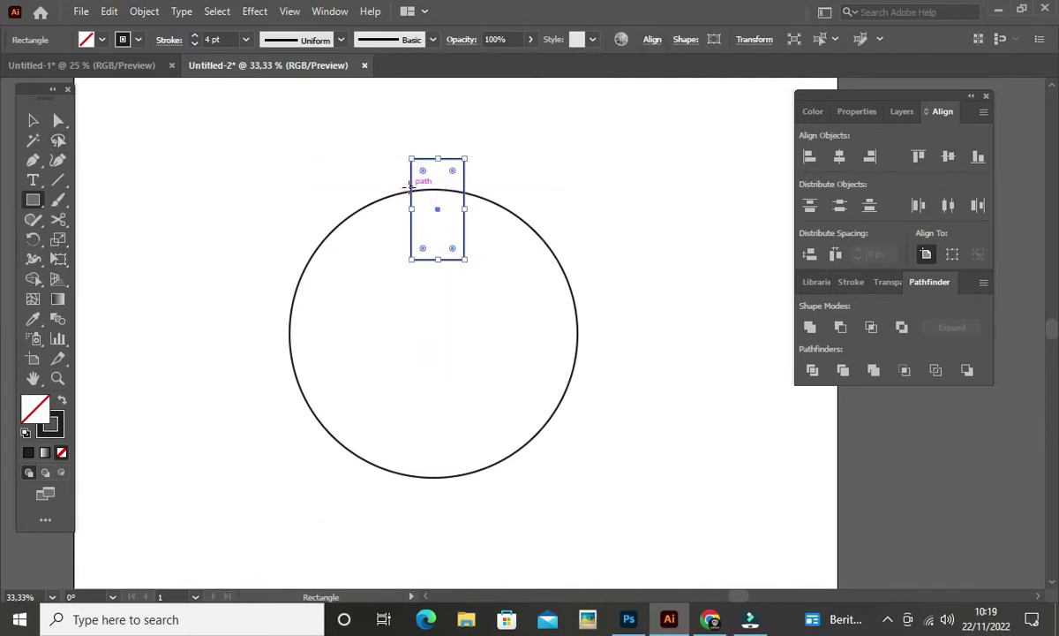
key(e)
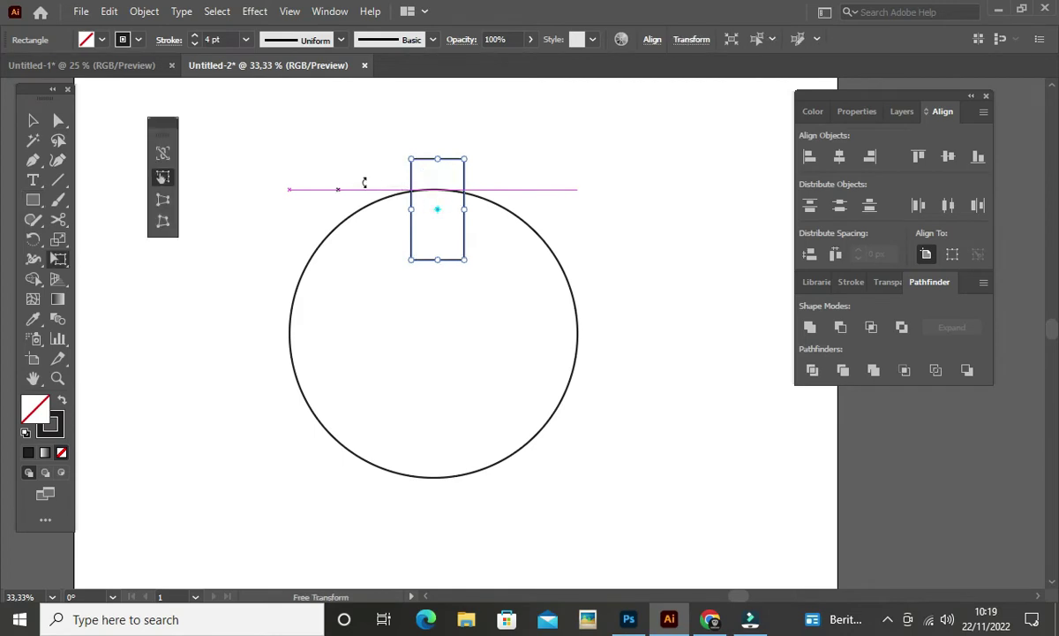
click(162, 201)
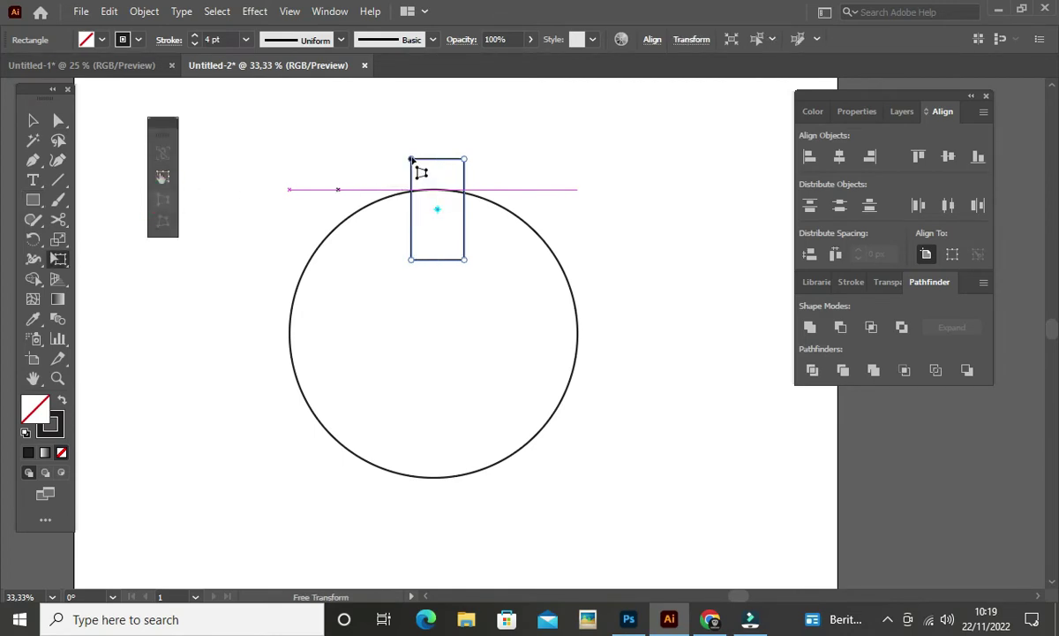
drag(411, 159, 416, 160)
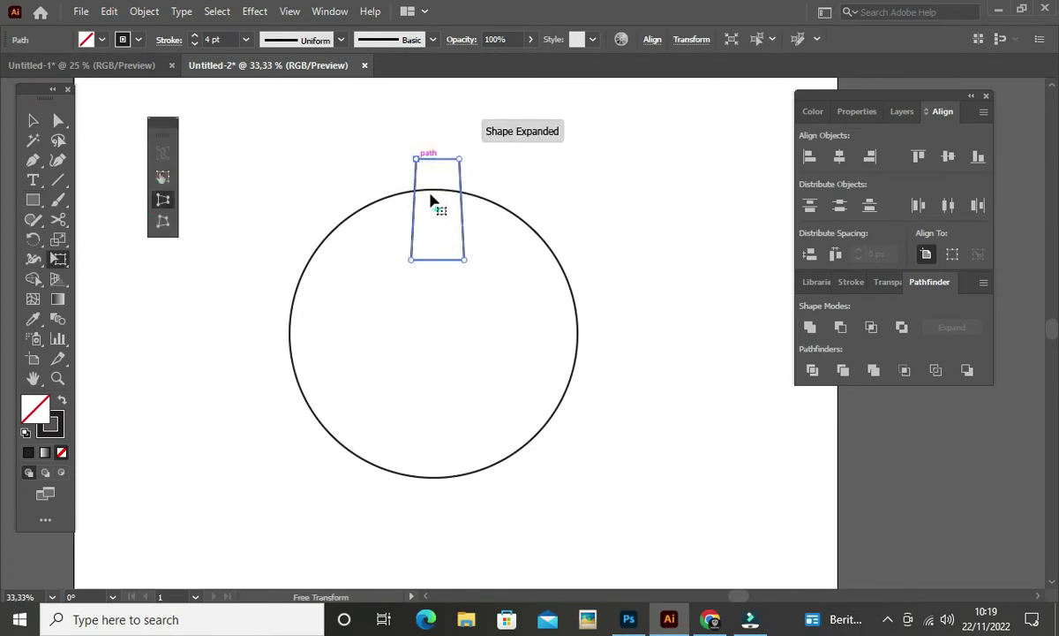
Round all corners of the tapered rectangle using the Direct Selection corner widget
click(57, 122)
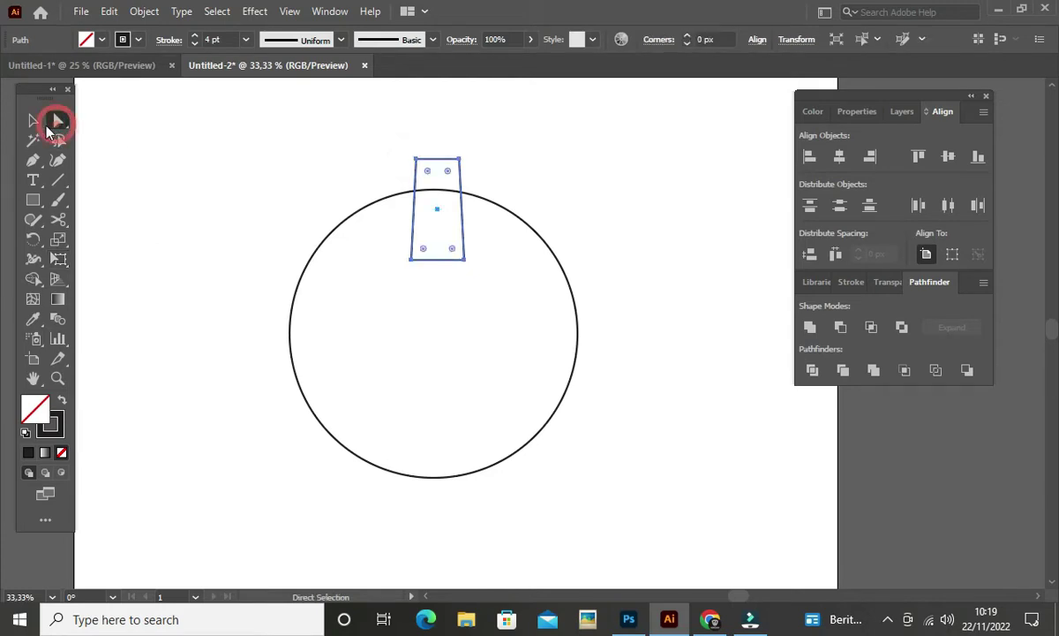
click(34, 119)
key(a)
drag(427, 171, 424, 174)
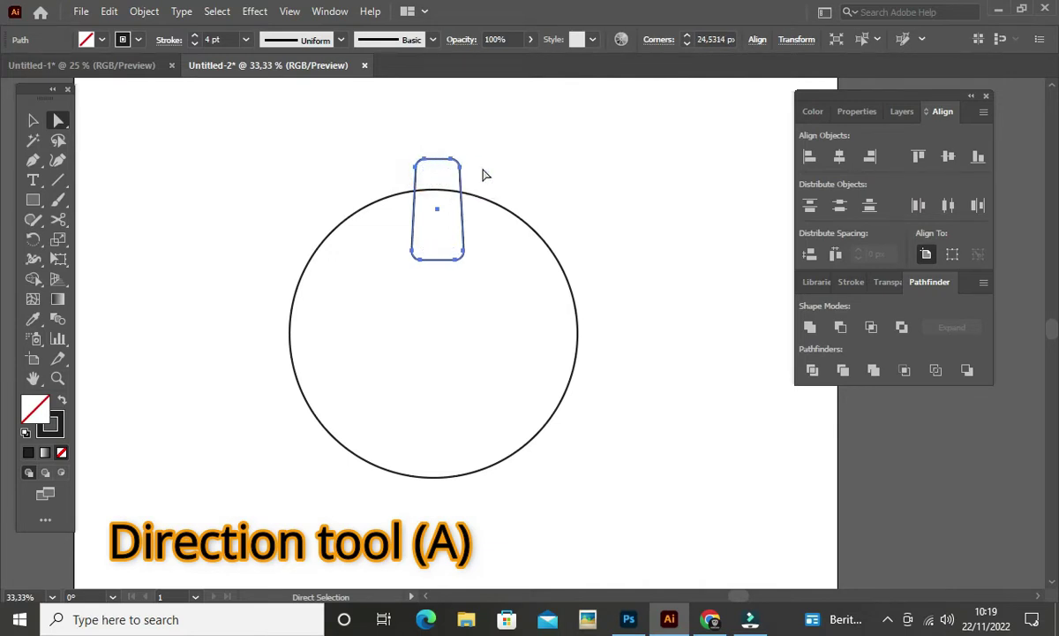
mouse_move(477, 132)
mouse_down()
mouse_move(415, 166)
mouse_move(461, 181)
mouse_up()
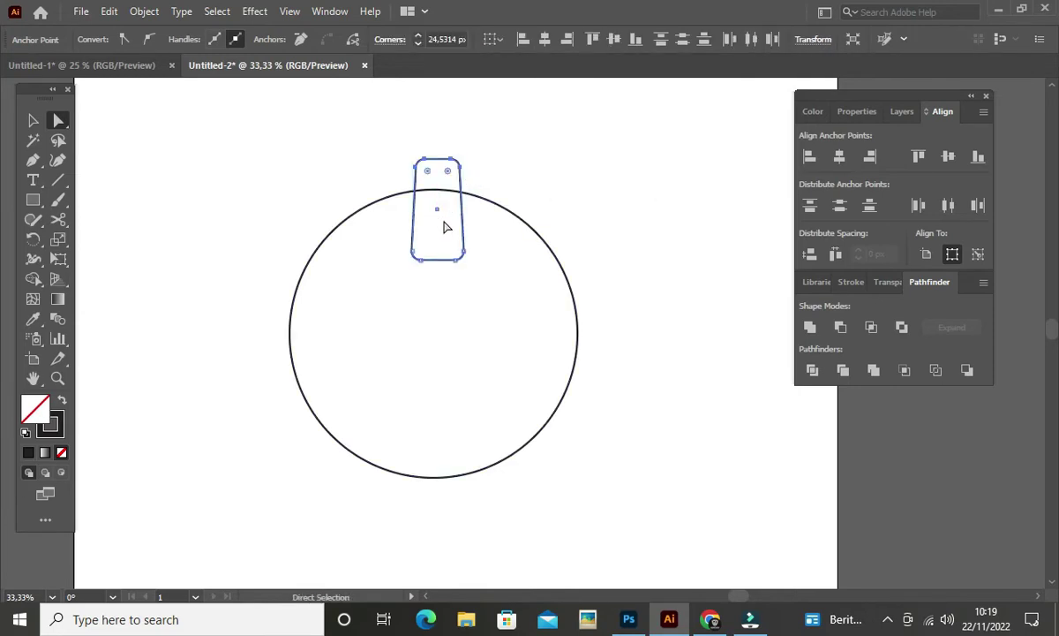
Move the rounded tooth up so it straddles the circle's top edge, then reselect it
key(v)
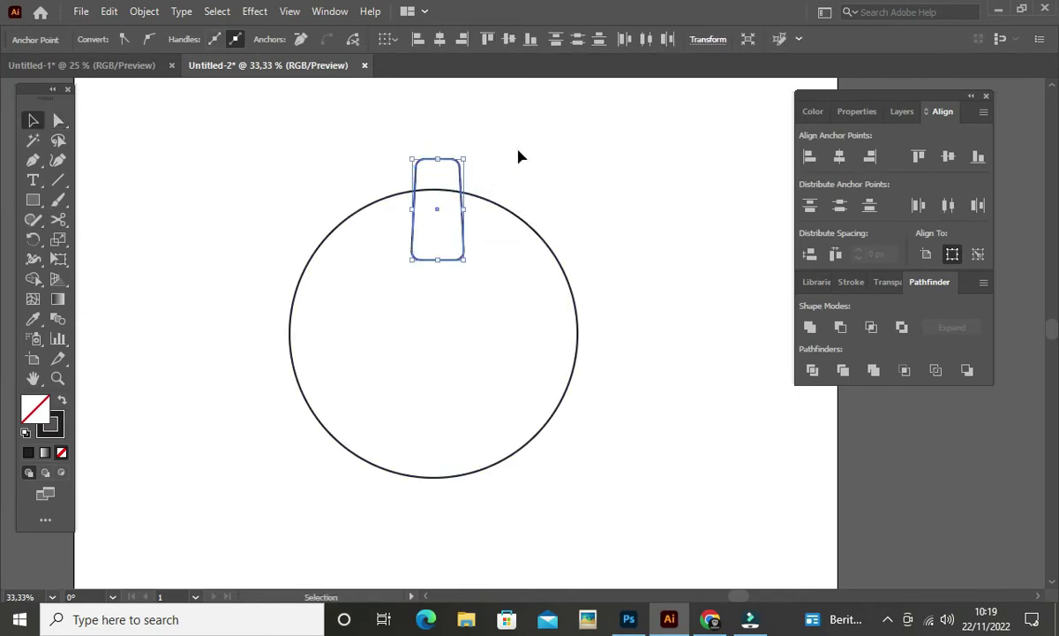
drag(490, 146, 398, 179)
drag(462, 240, 461, 224)
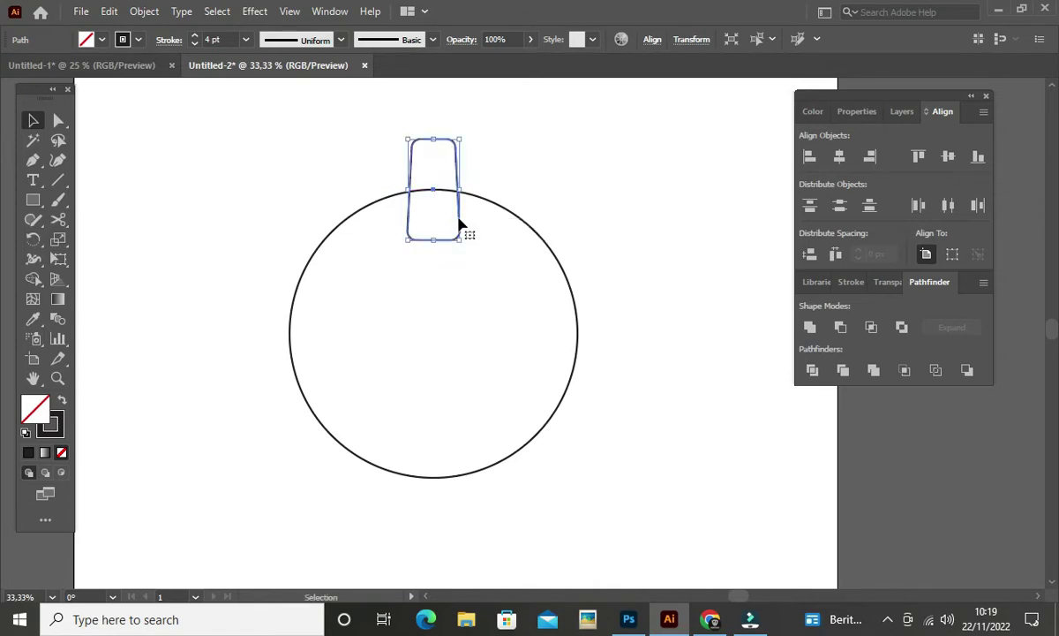
click(505, 173)
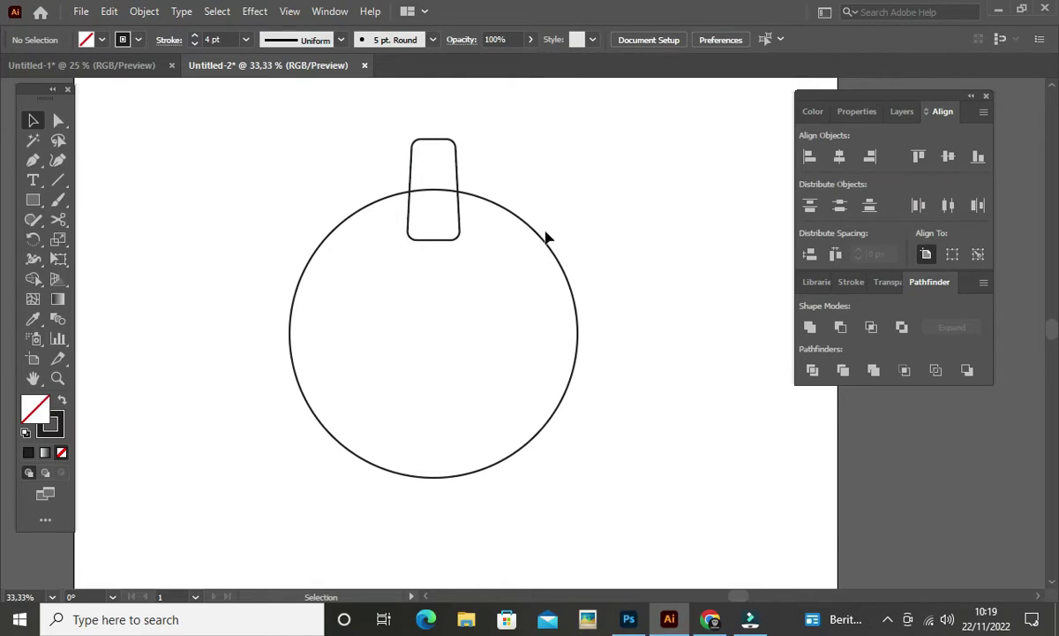
drag(565, 132, 398, 177)
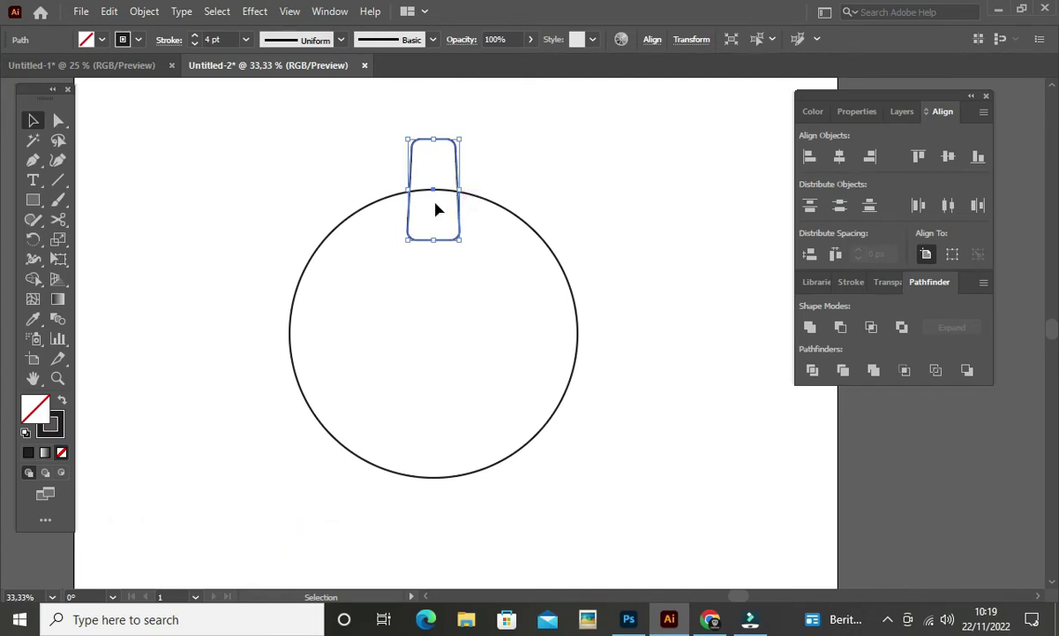
Pick the Rotate tool and turn on View > Smart Guides to snap to the circle's centre
key(r)
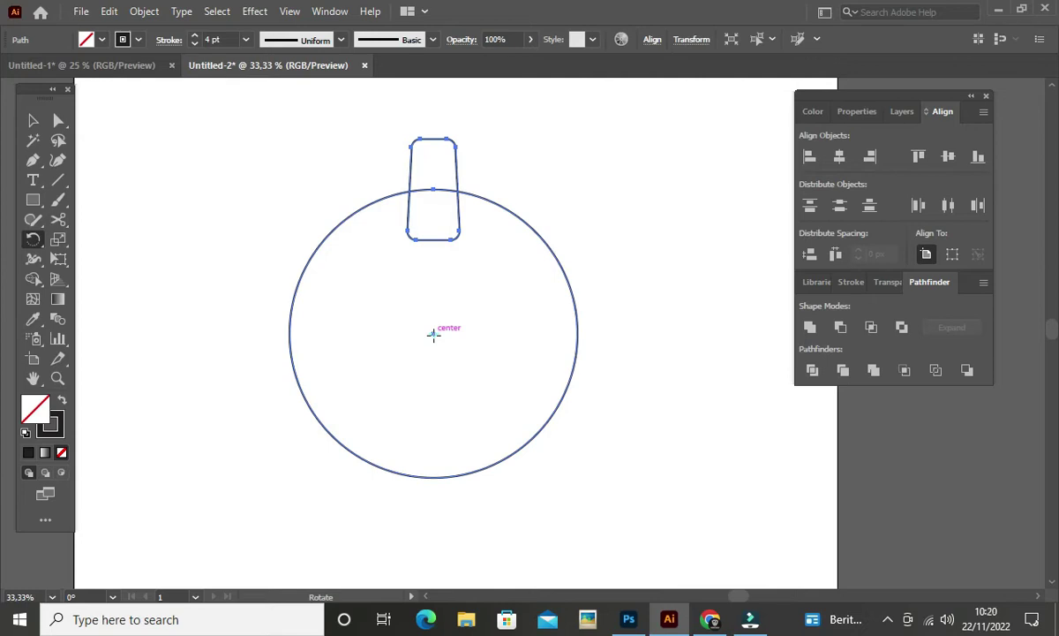
click(292, 13)
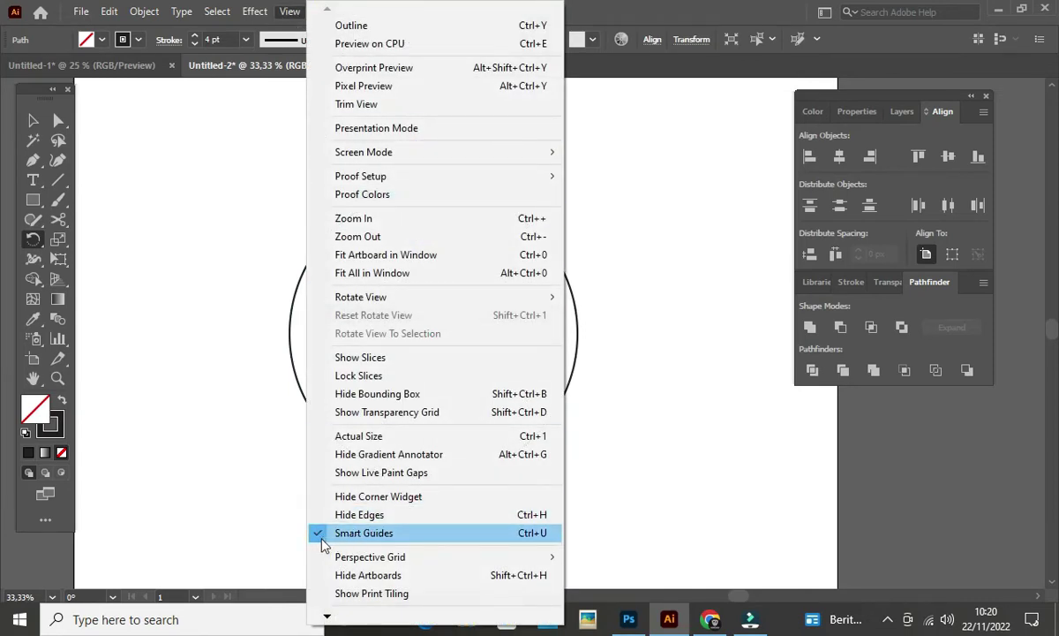
click(353, 533)
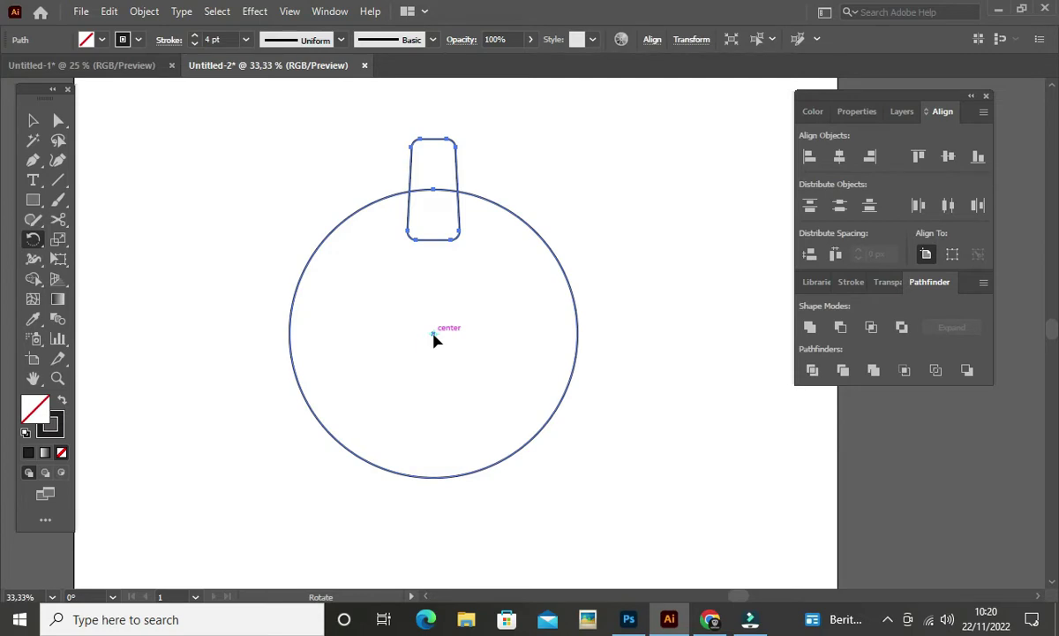
Alt-click the circle's centre with Rotate and make one tooth copy rotated 45°
key(alt)
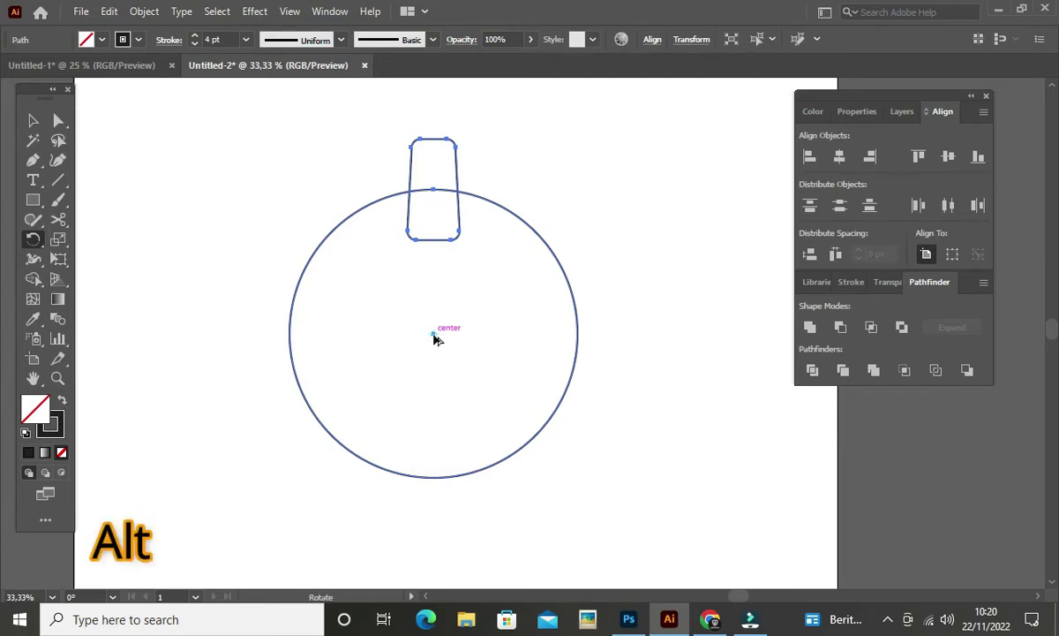
alt+click(432, 333)
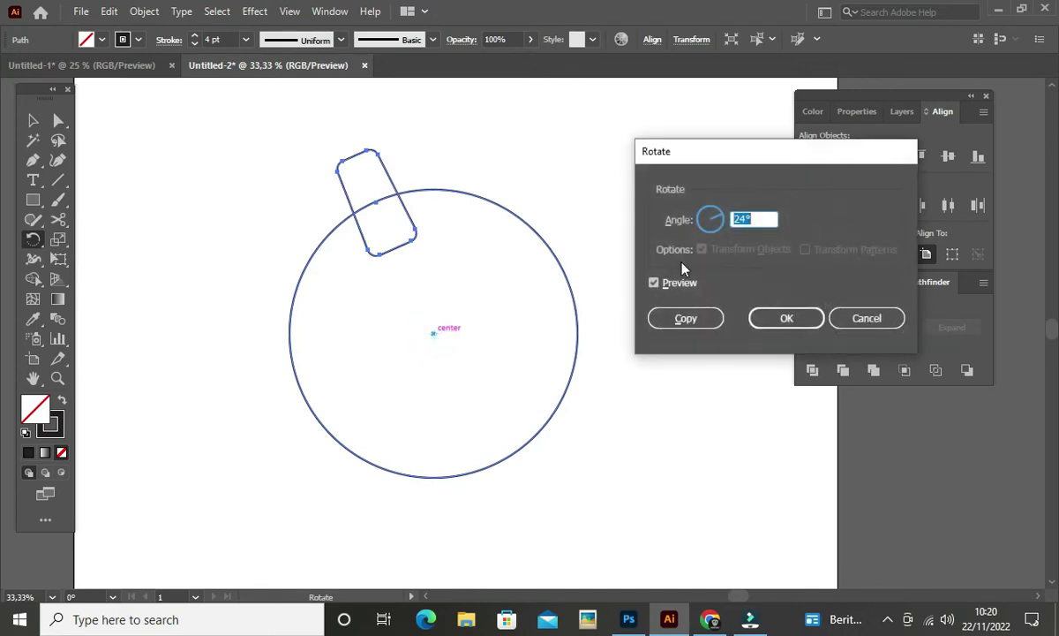
drag(788, 158, 743, 128)
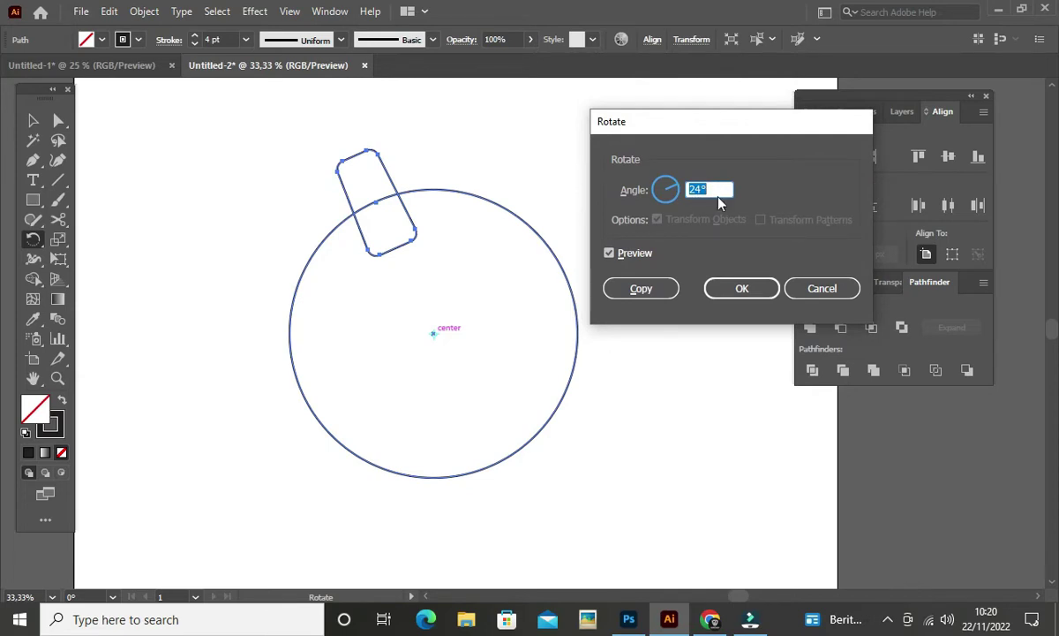
text(45)
click(585, 240)
click(623, 254)
click(622, 254)
click(624, 256)
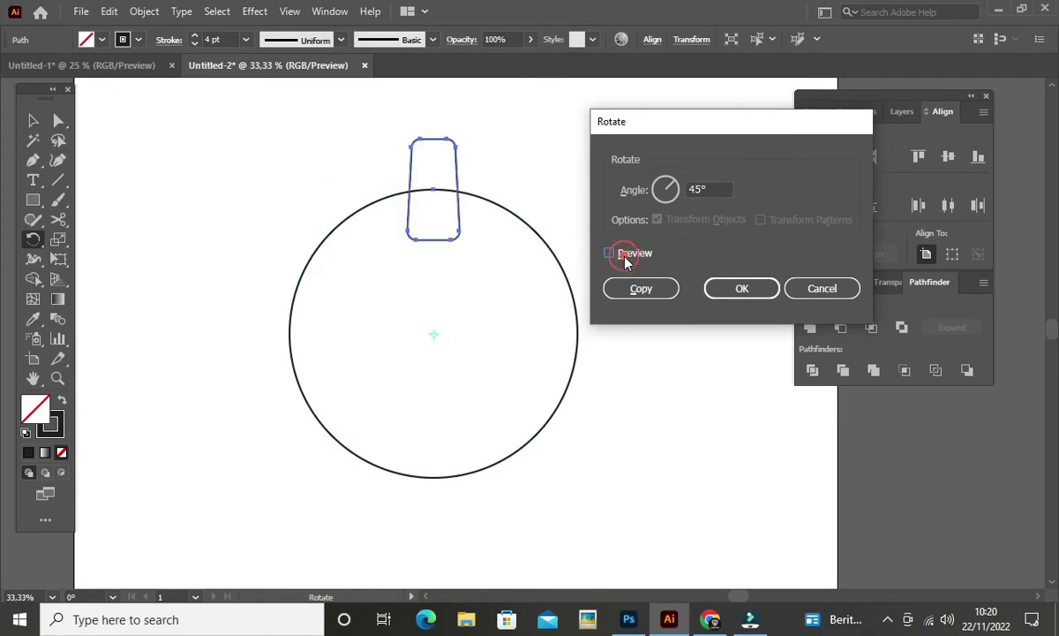
click(625, 256)
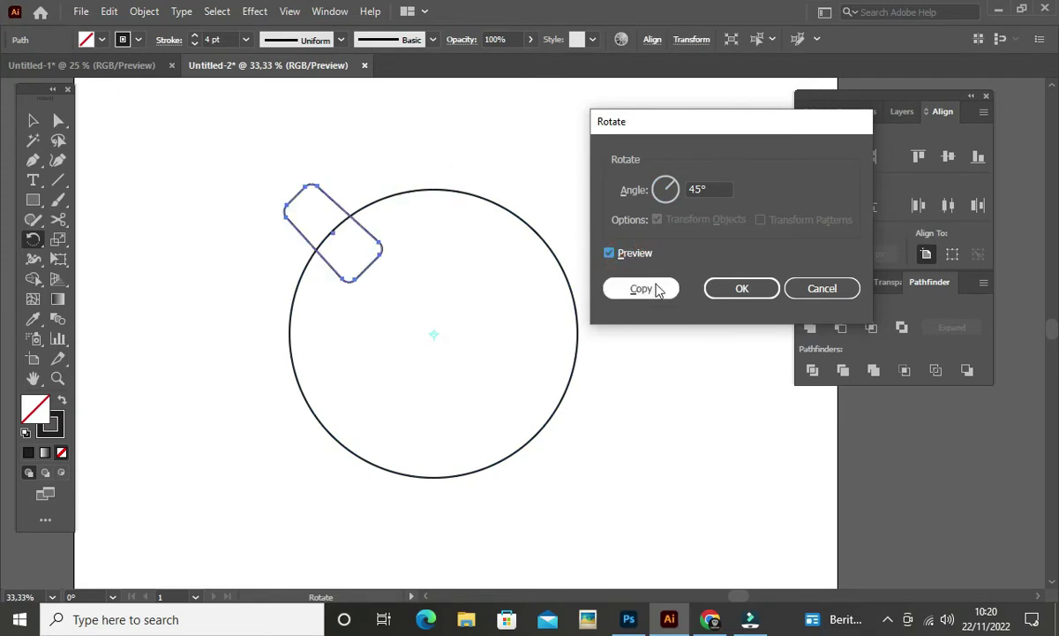
click(642, 288)
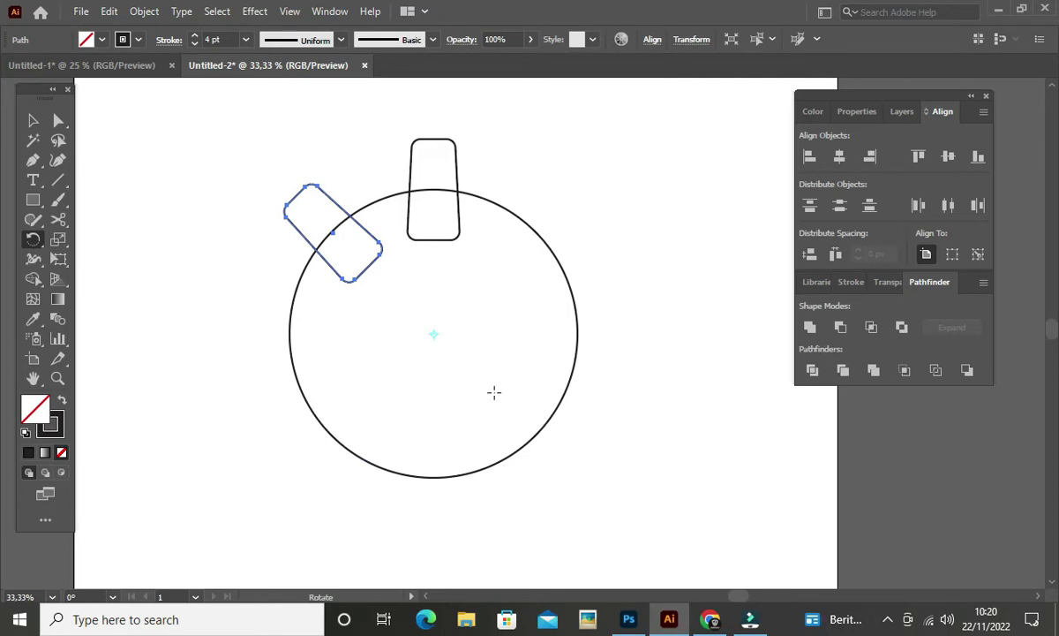
Repeat the 45° copy until eight teeth ring the circle, then select the whole gear
key(v)
key(ctrl+d)
key(ctrl+d)
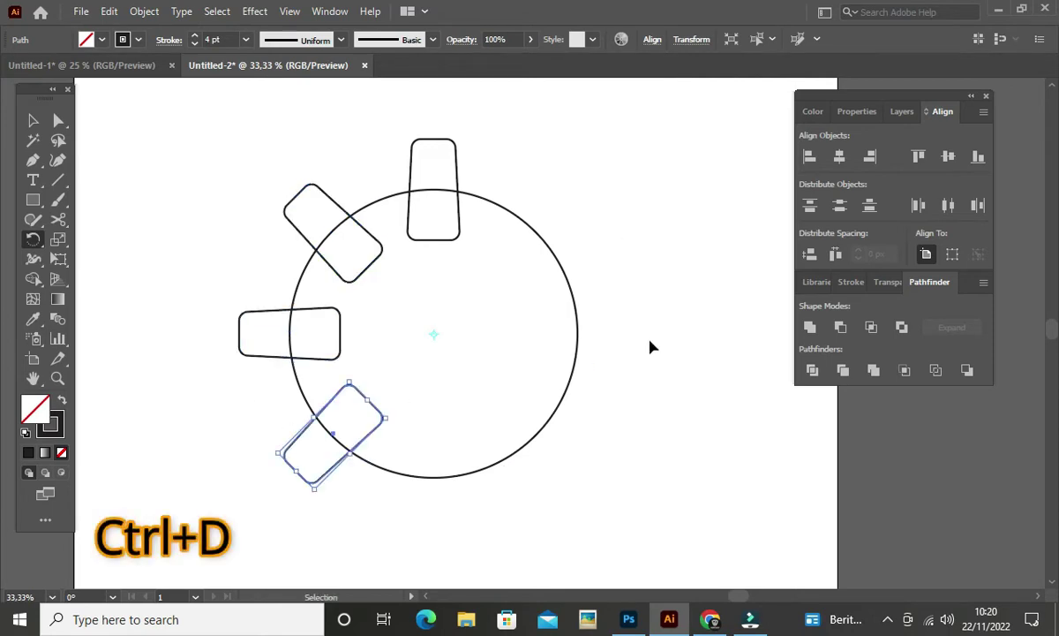
key(ctrl+d)
key(ctrl+d)
key(ctrl+d)
key(ctrl+d)
key(r)
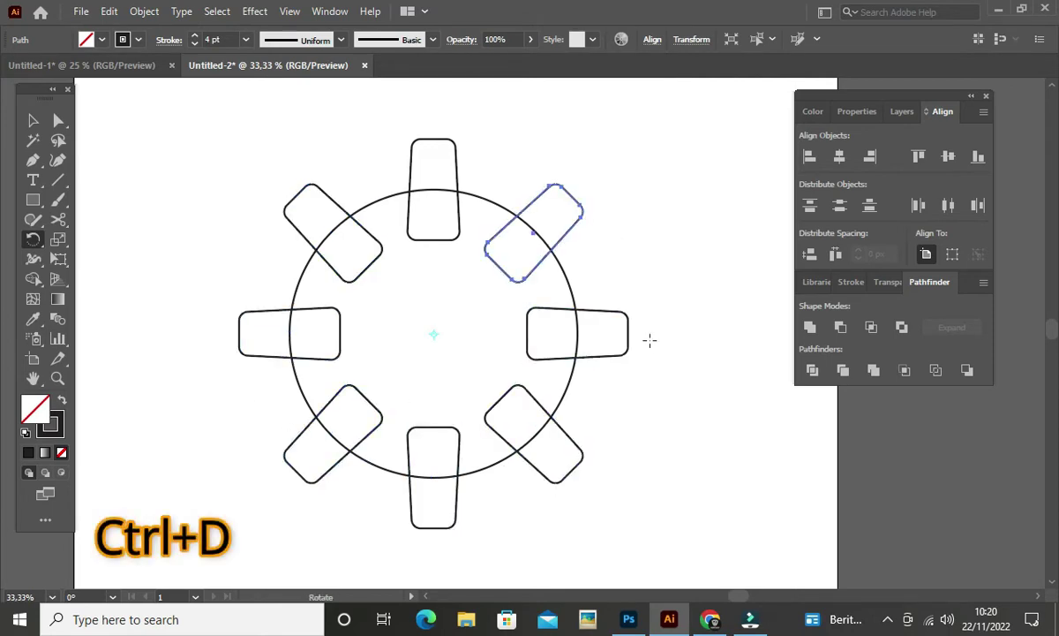
key(v)
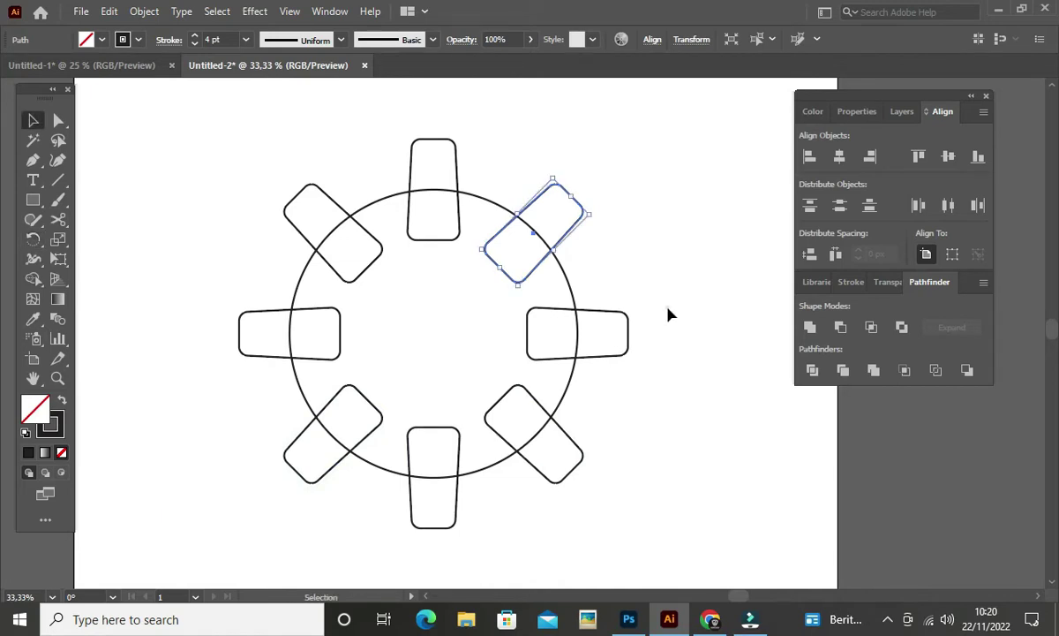
click(666, 312)
drag(155, 150, 653, 490)
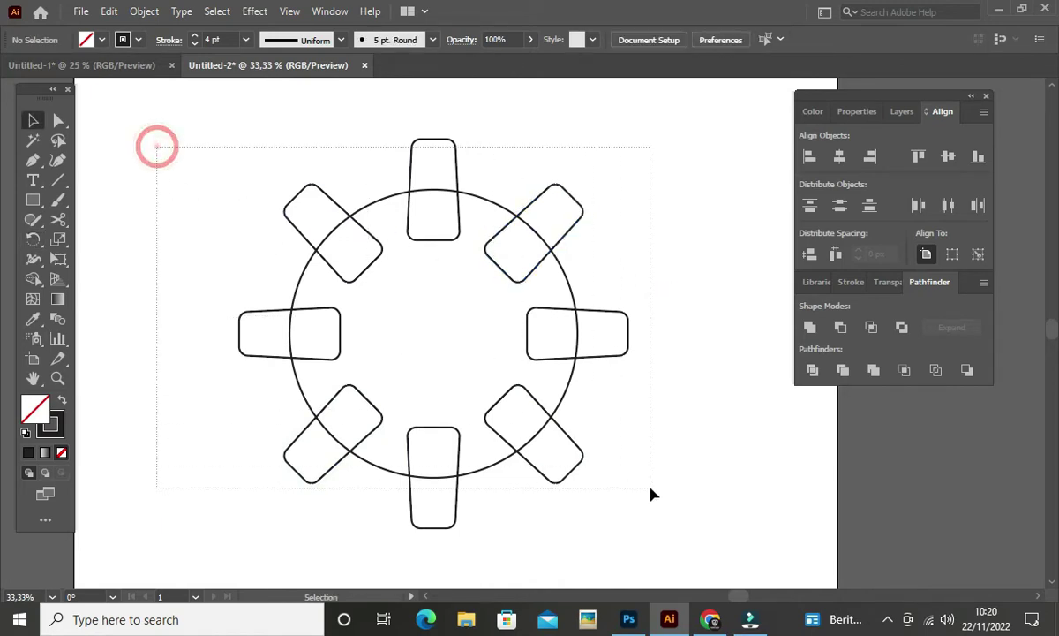
Fill the gear solid black and paste a smaller centred copy of its body circle in front
click(62, 401)
click(168, 265)
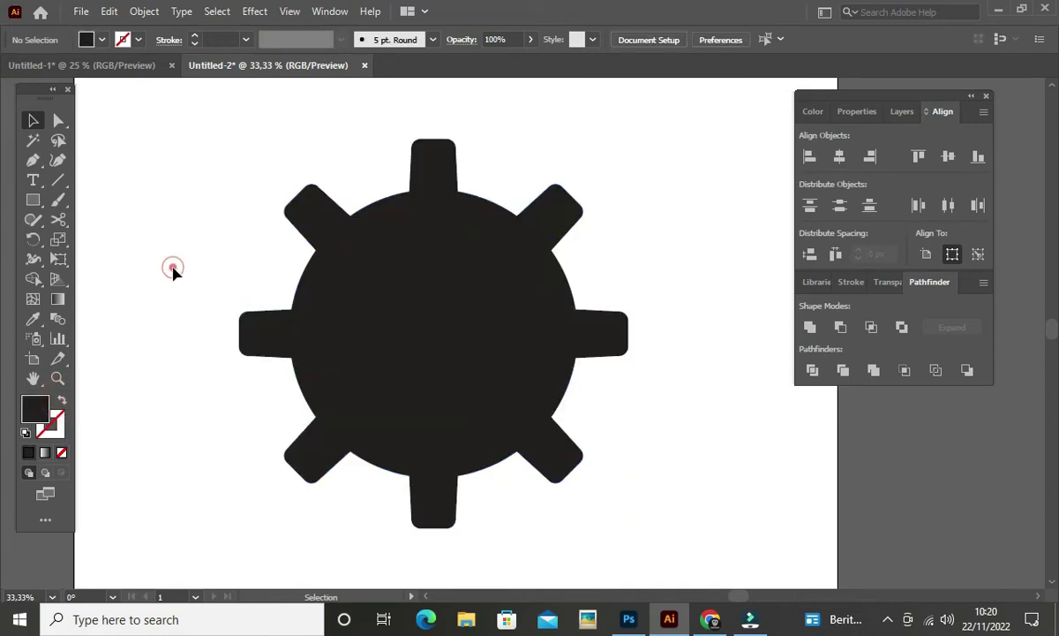
click(473, 324)
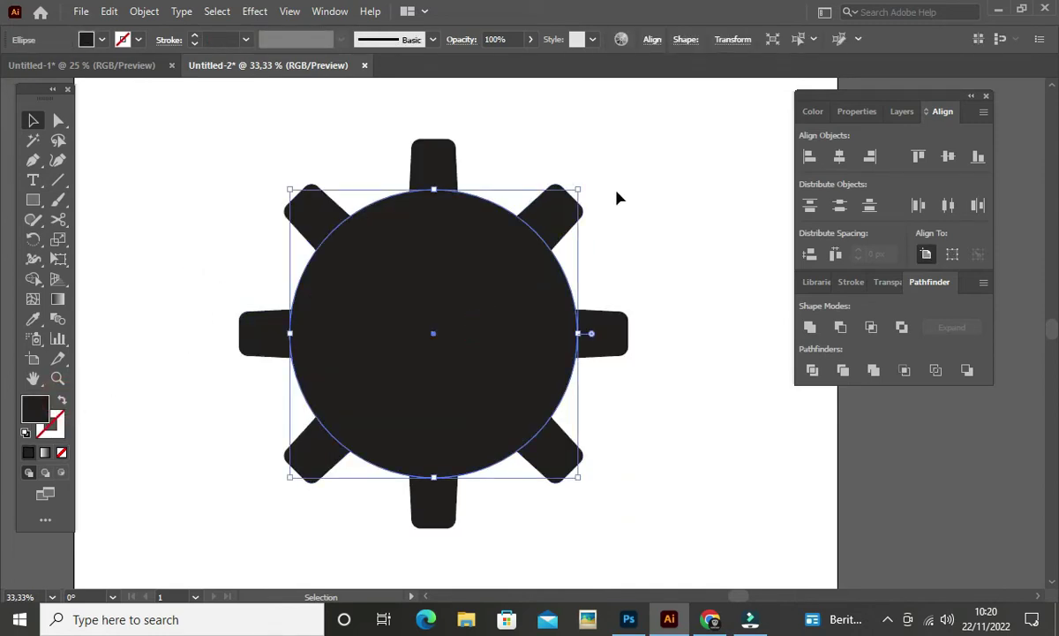
key(a)
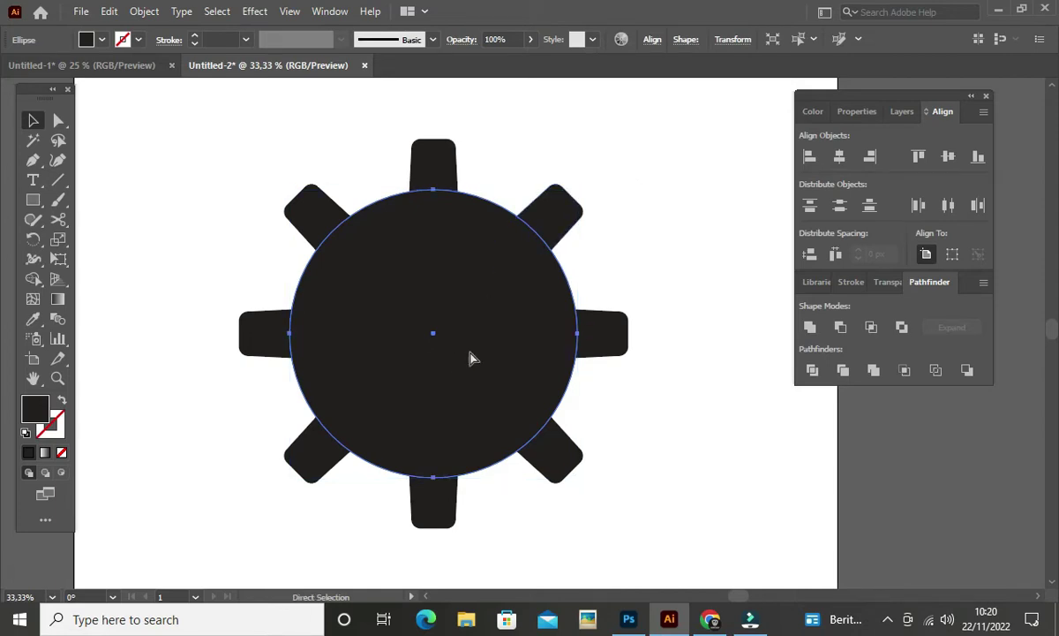
key(ctrl)
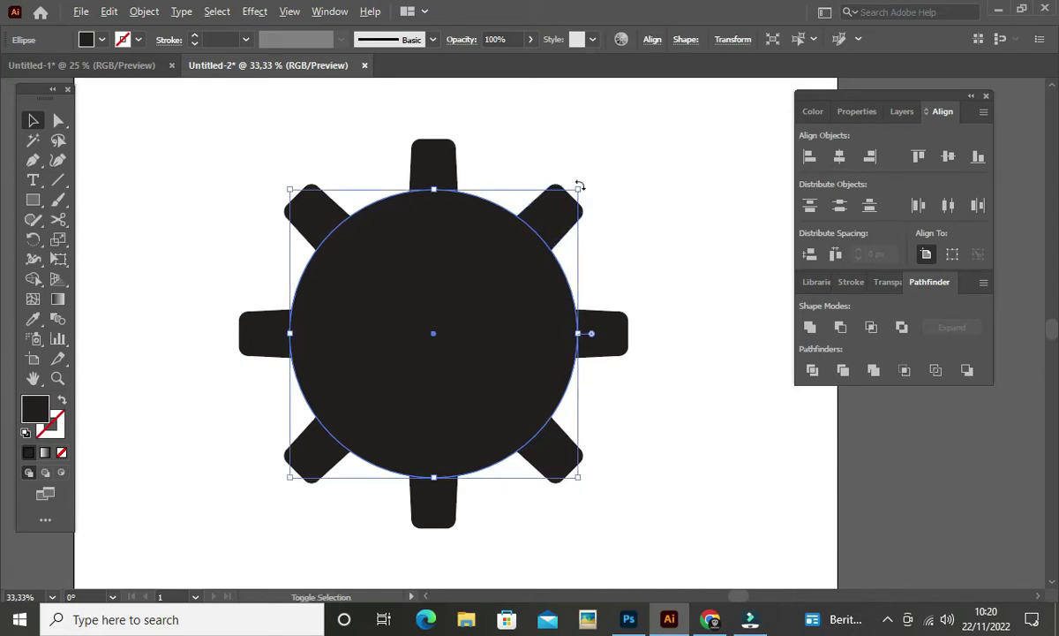
drag(580, 187, 495, 288)
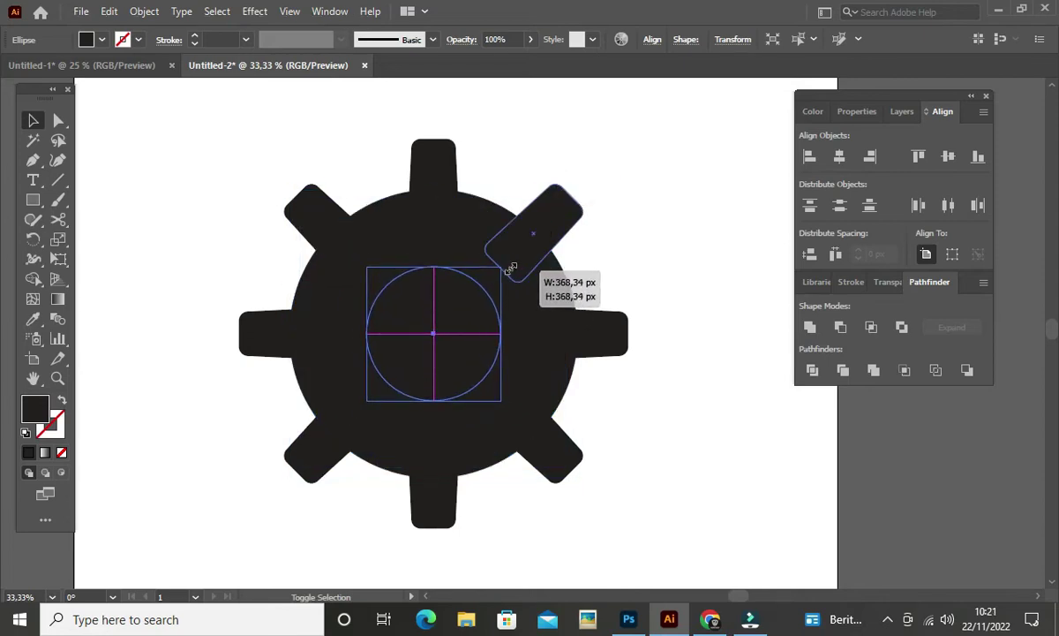
drag(495, 288, 505, 267)
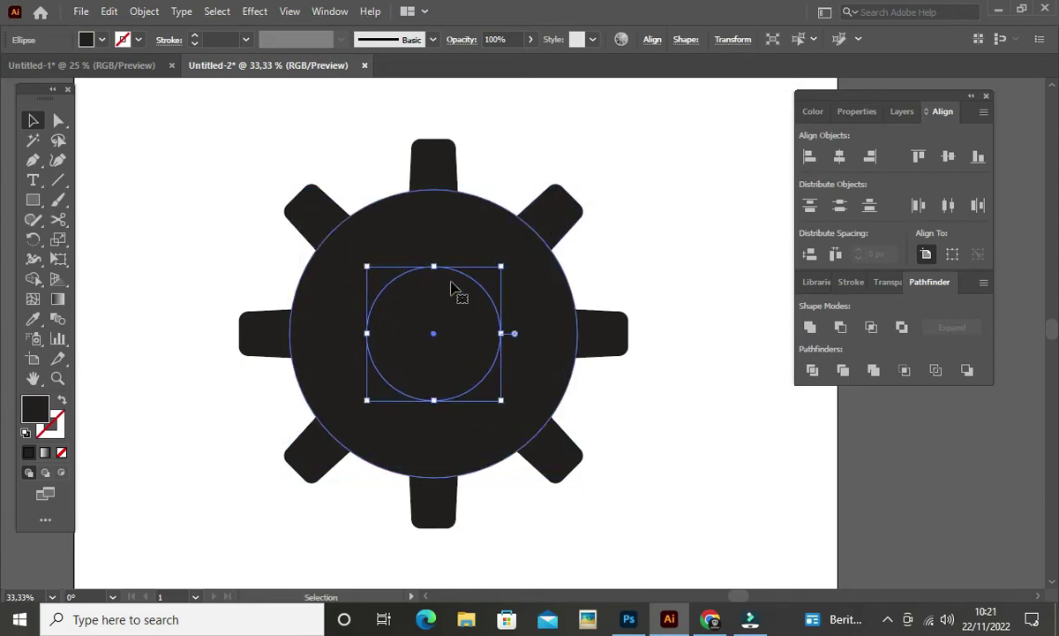
Give the inner circle a near-white fill to form the hole, then select the whole gear
double_click(40, 415)
drag(504, 259, 496, 248)
click(884, 251)
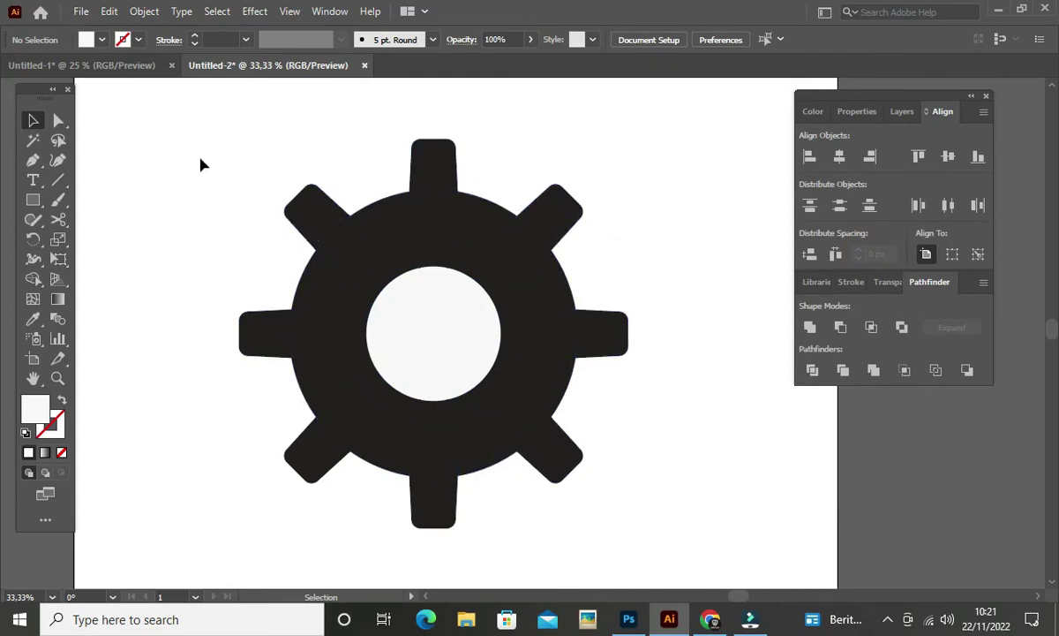
drag(202, 165, 666, 492)
Move the whole 8-tooth gear toward the artboard's left side
click(698, 435)
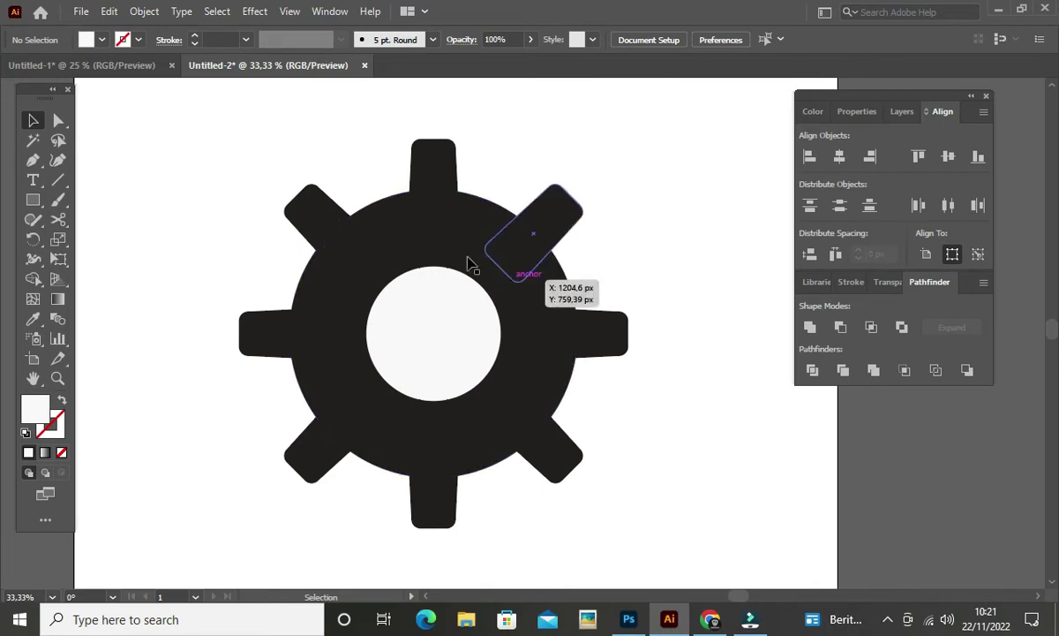
mouse_move(693, 520)
mouse_down()
mouse_move(243, 158)
mouse_move(231, 132)
mouse_up()
drag(484, 247, 220, 247)
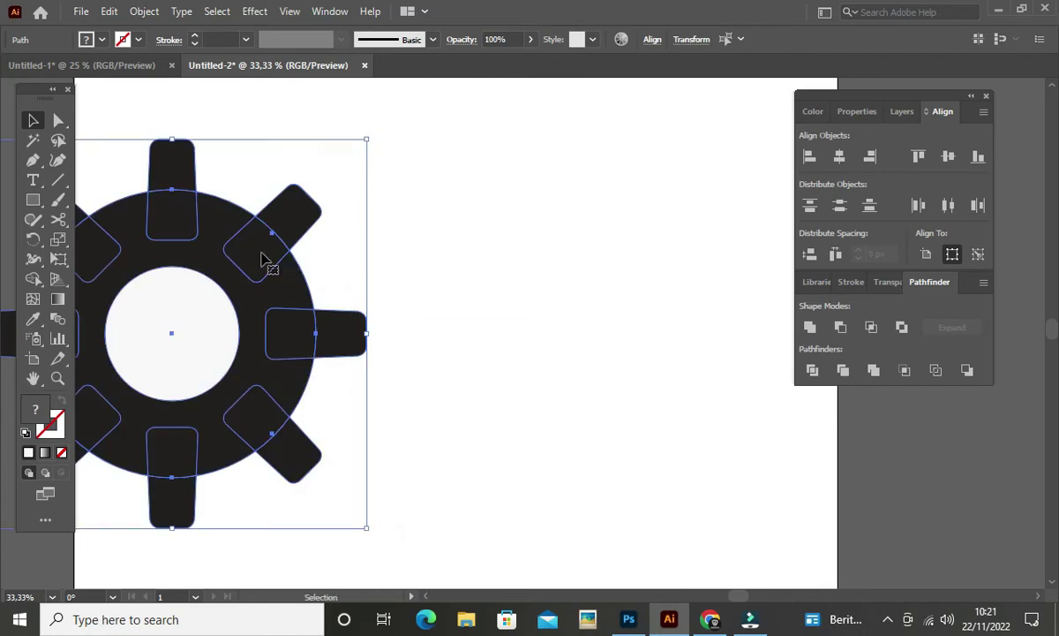
click(349, 155)
Alt+Shift-drag a copy of the body circle and top tooth straight to the right
click(238, 212)
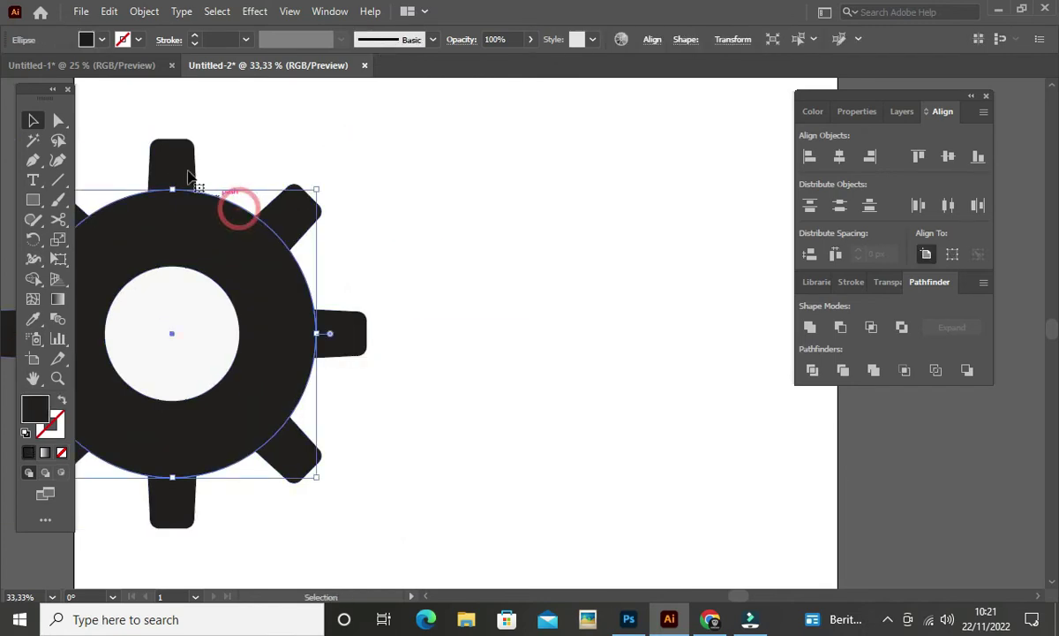
shift+click(166, 156)
drag(216, 229, 655, 237)
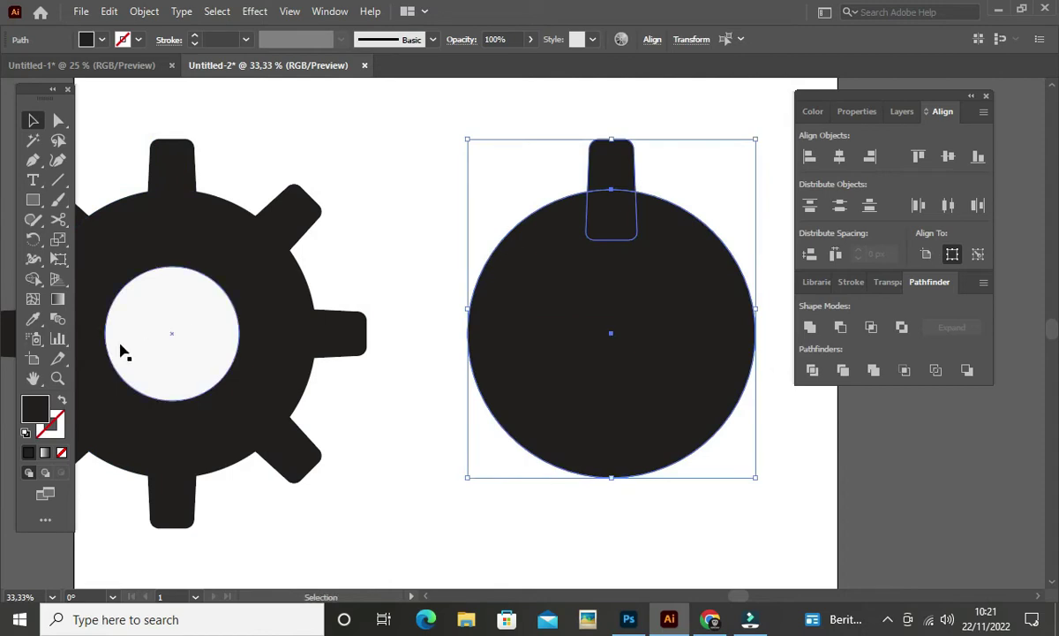
Turn the copied circle and tooth into unfilled 3 pt black outlines, then select the tooth alone
click(61, 399)
click(427, 148)
drag(474, 159, 674, 261)
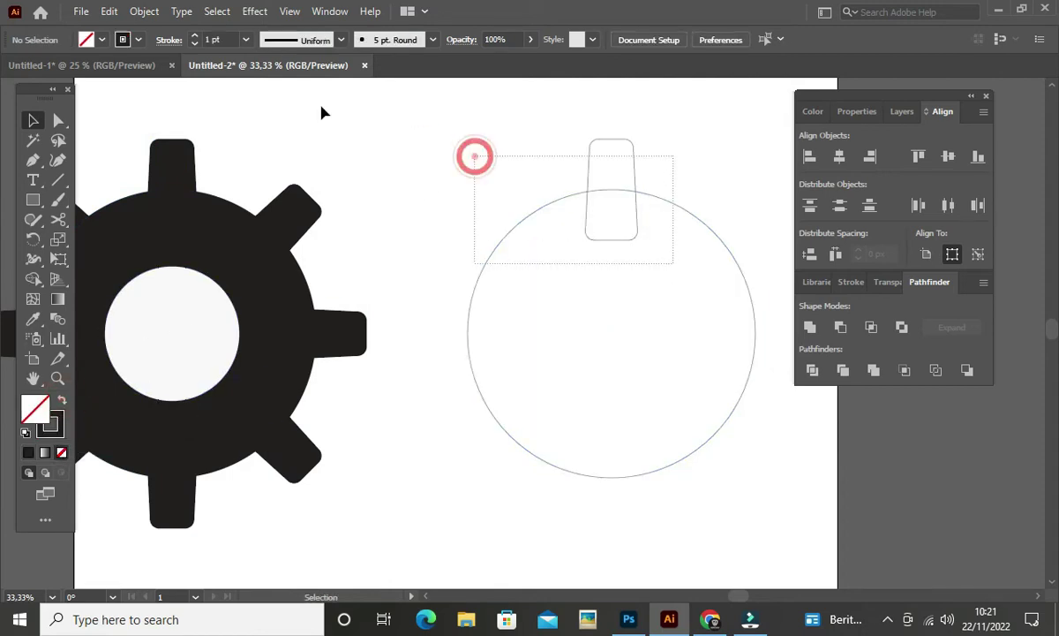
click(195, 35)
click(194, 35)
click(423, 144)
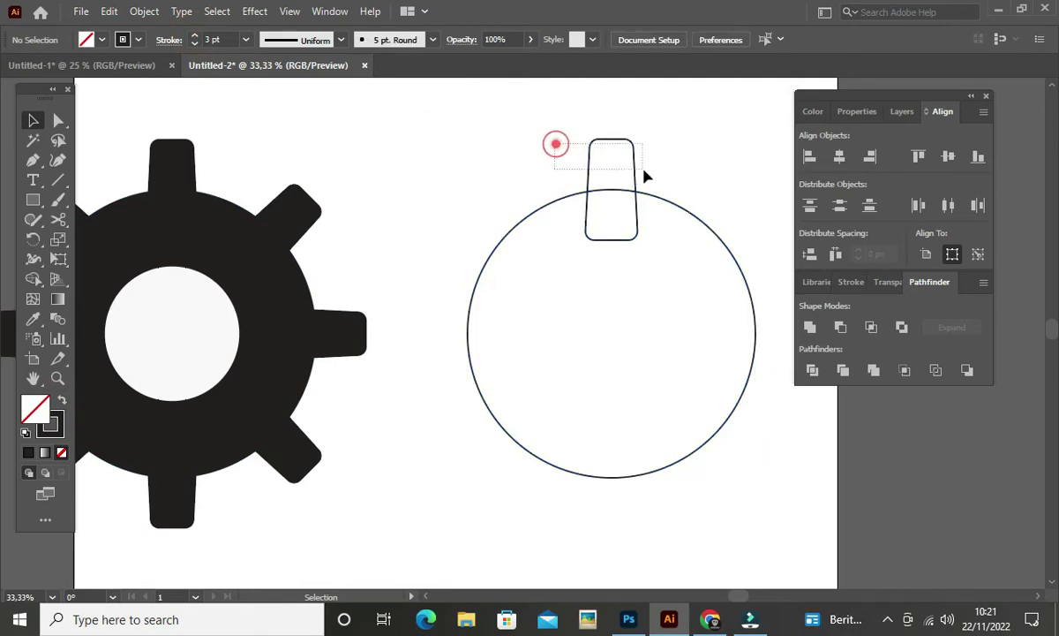
drag(644, 177, 650, 173)
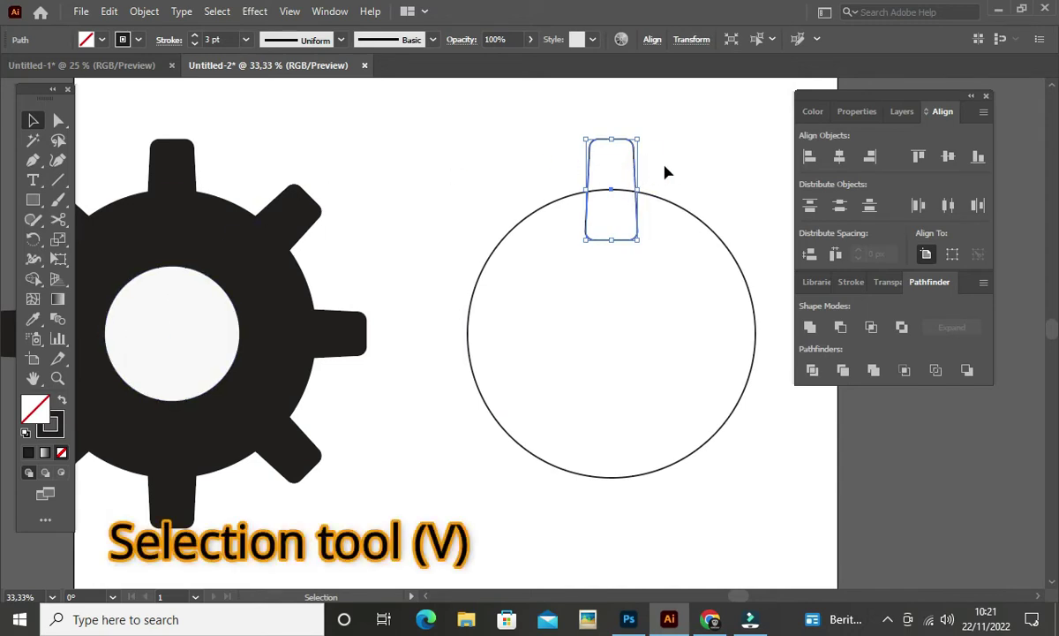
key(r)
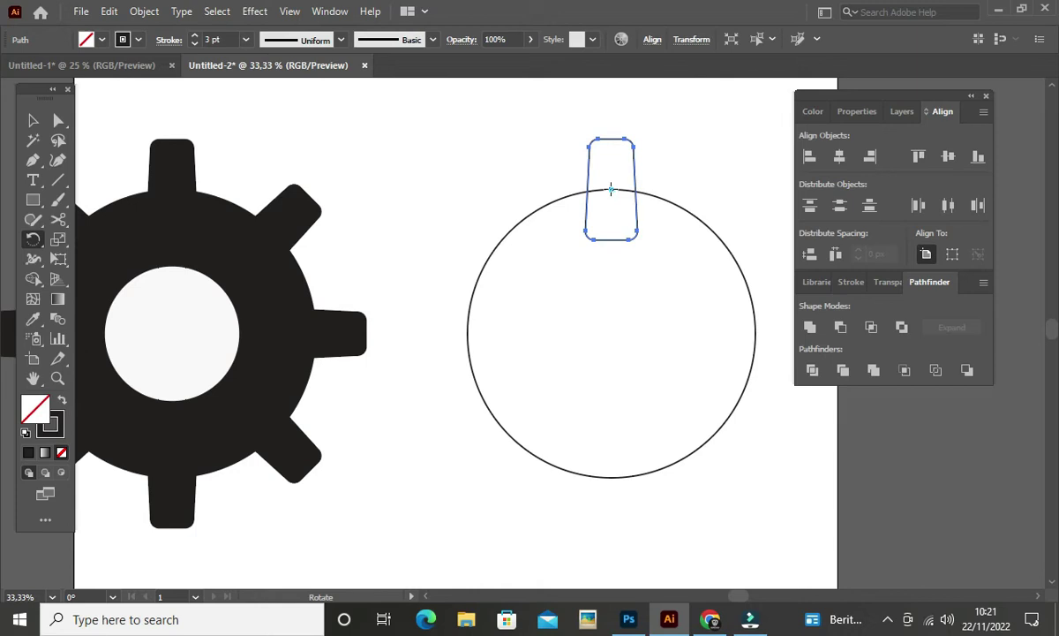
Set the rotation pivot at the circle's centre and copy the tooth at 360/15 (24°)
drag(611, 189, 611, 337)
alt+click(612, 333)
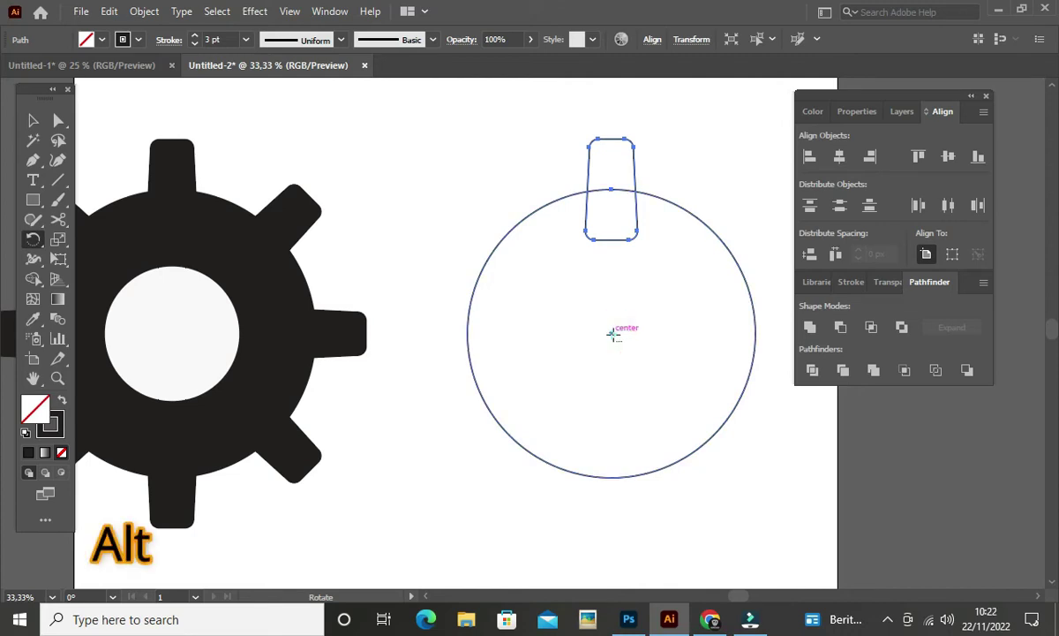
drag(731, 127, 786, 141)
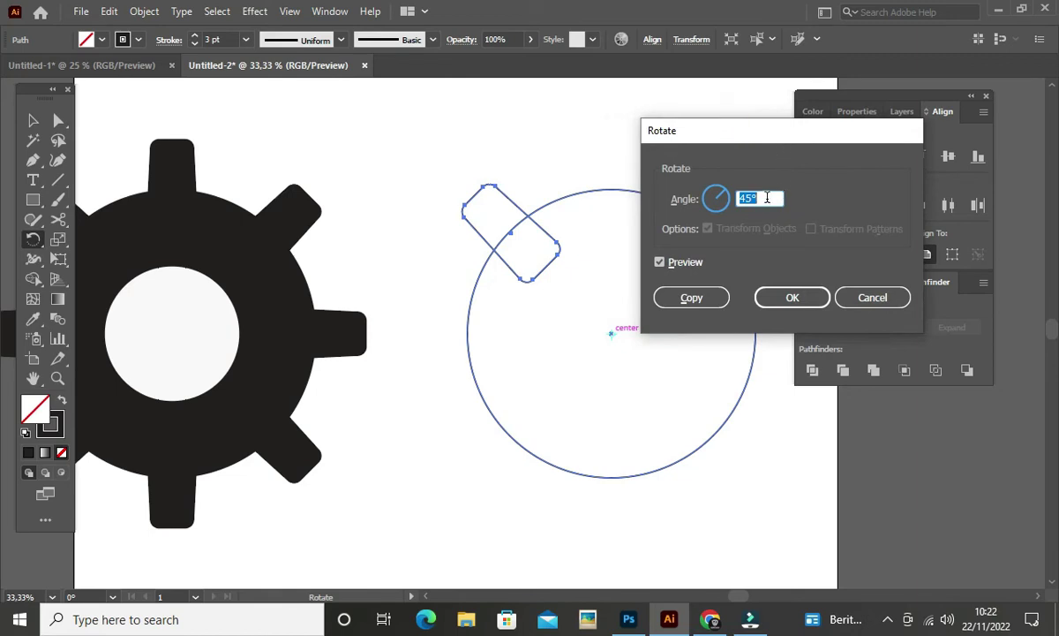
text(3)
text(60/)
text(1)
text(5)
drag(707, 133, 754, 132)
click(750, 298)
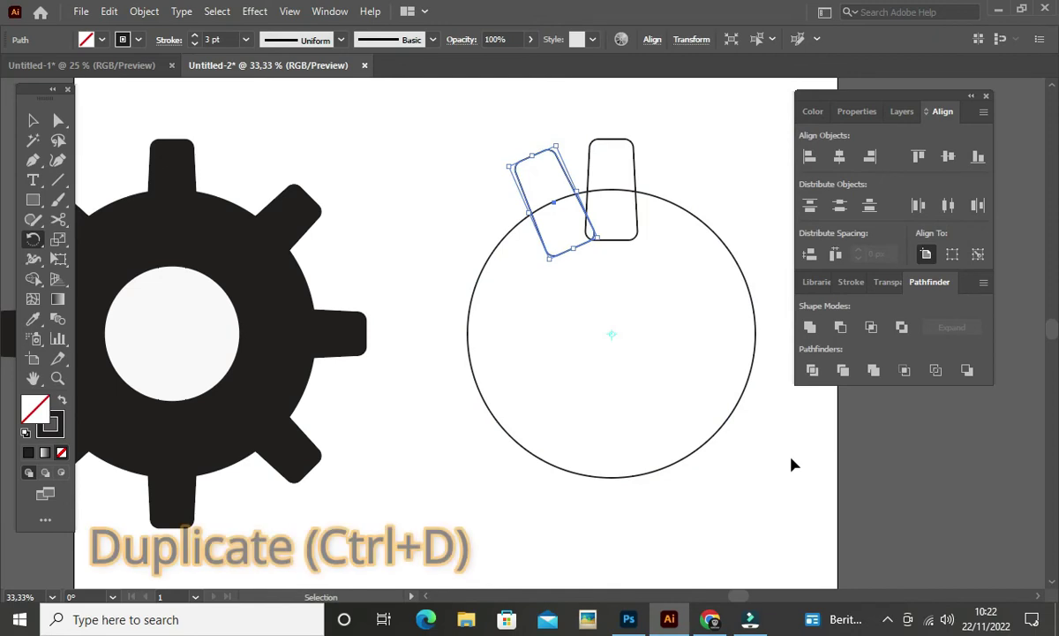
Repeat the 24° copy to close the ring of teeth, then select the whole second gear
key(ctrl+d)
key(ctrl+d)
key(ctrl+d)
key(ctrl+d)
key(ctrl+d)
key(ctrl+d)
key(ctrl+d)
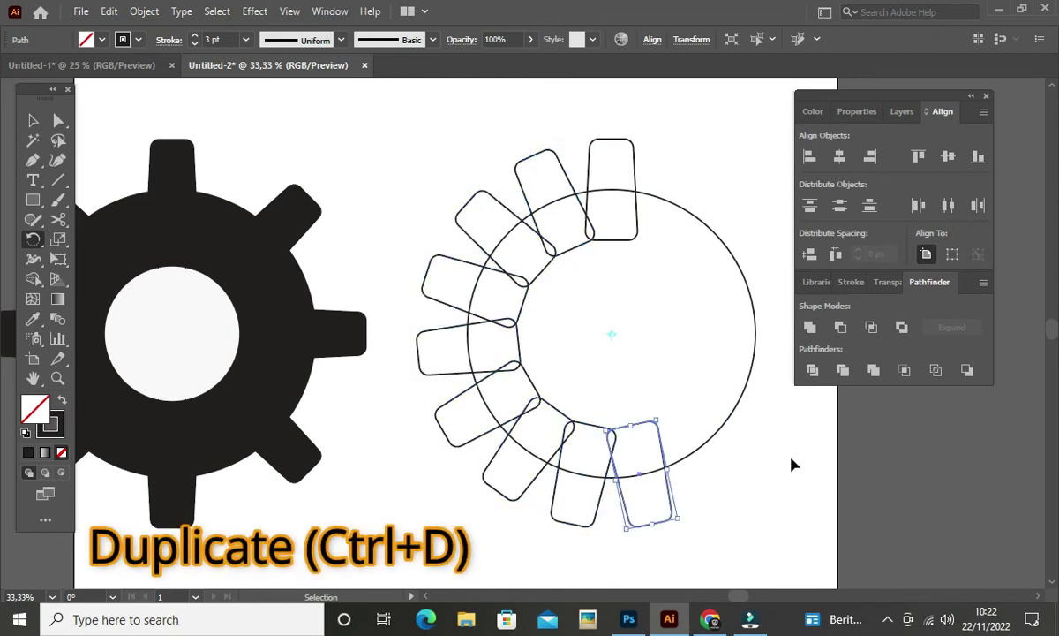
key(ctrl+d)
key(ctrl+d)
key(ctrl+d)
key(ctrl+d)
key(ctrl+d)
key(ctrl+d)
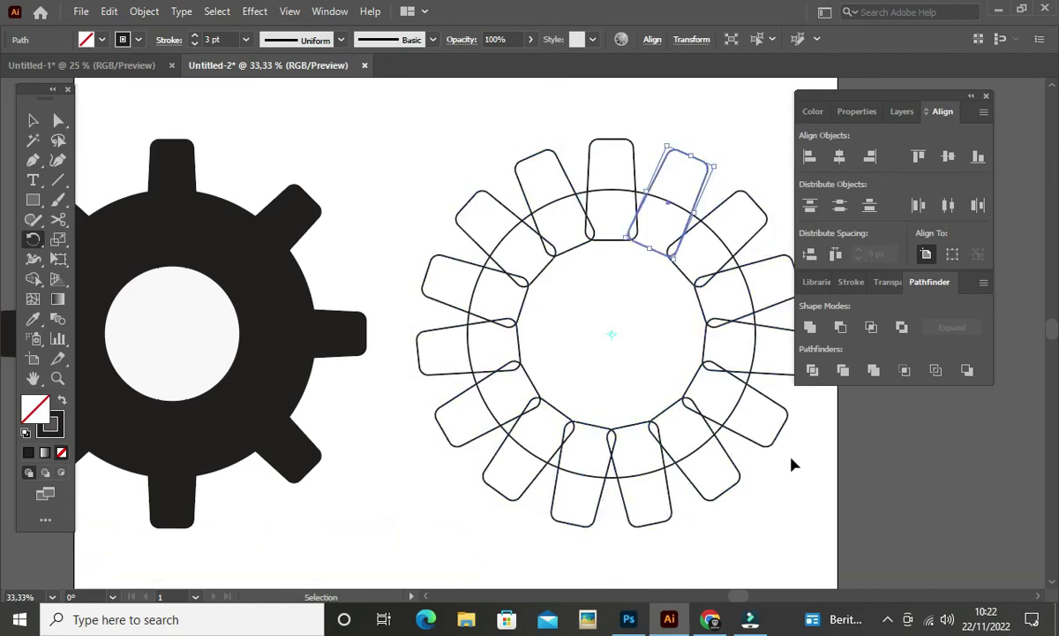
key(v)
click(400, 168)
drag(404, 150, 784, 516)
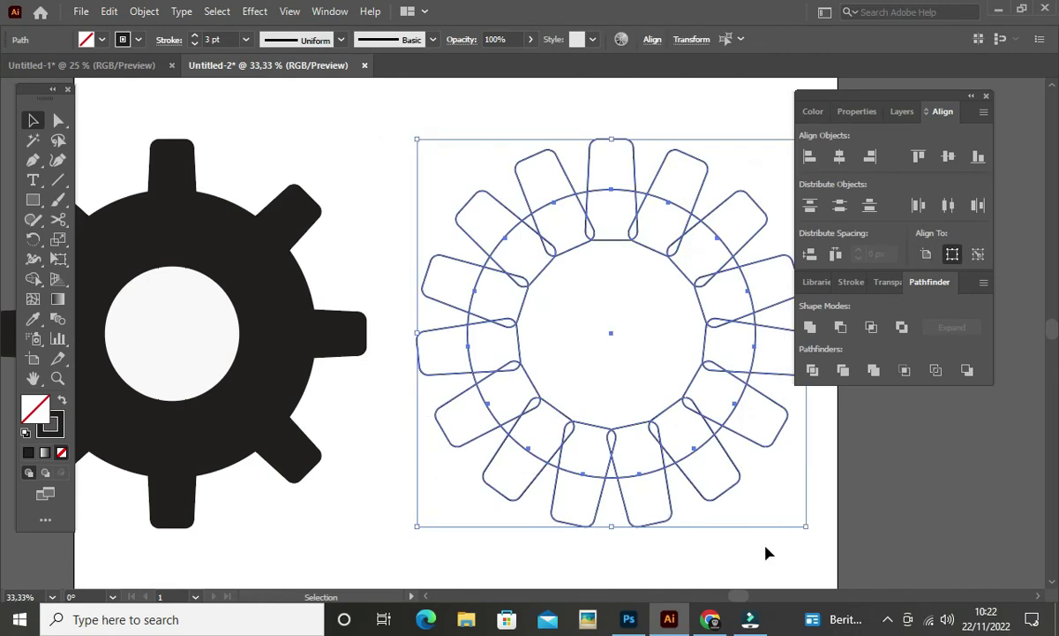
Fill the second gear solid black and paste a 432 px centred copy of its body circle in front
click(62, 404)
click(311, 116)
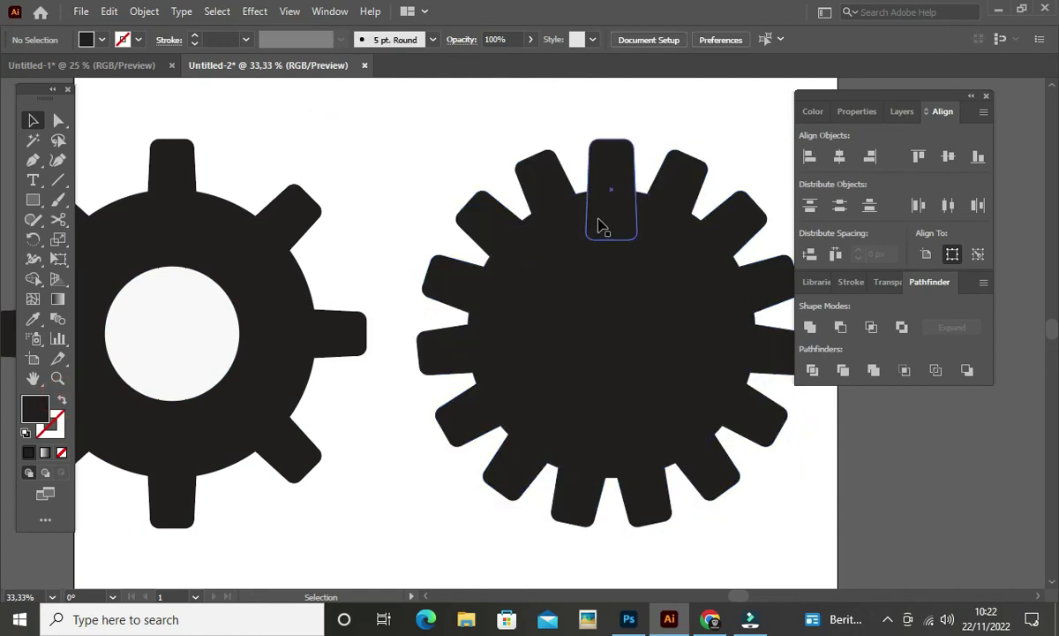
click(620, 291)
key(a)
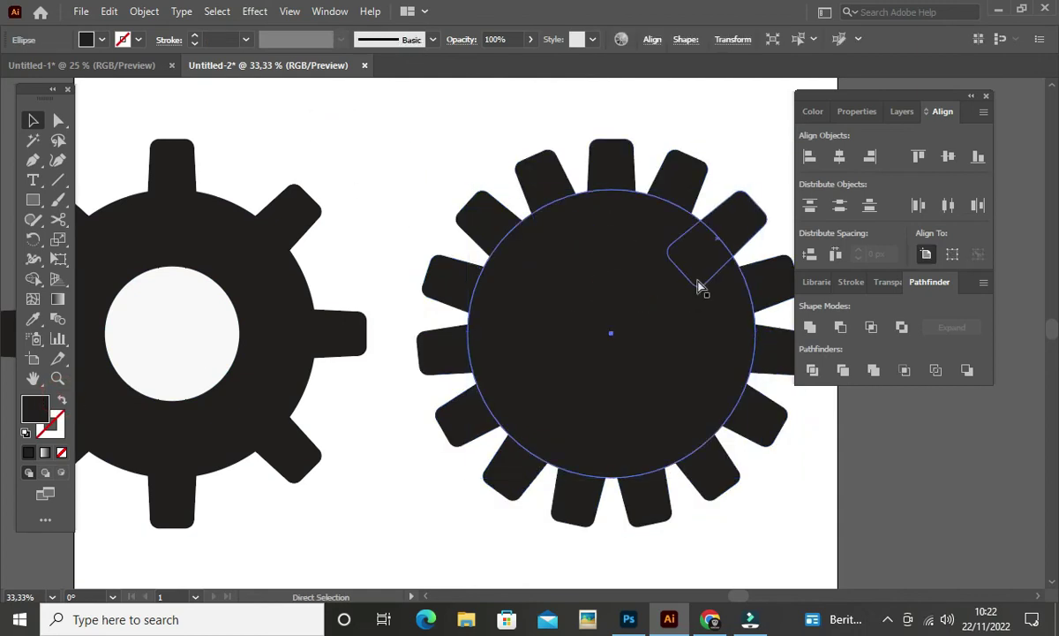
key(v)
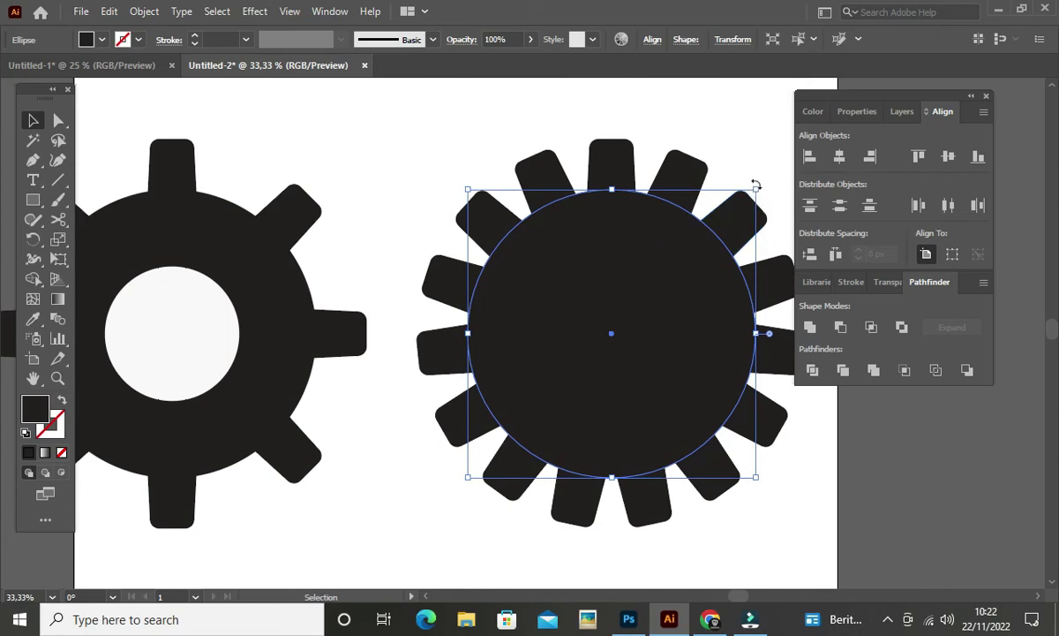
key(a)
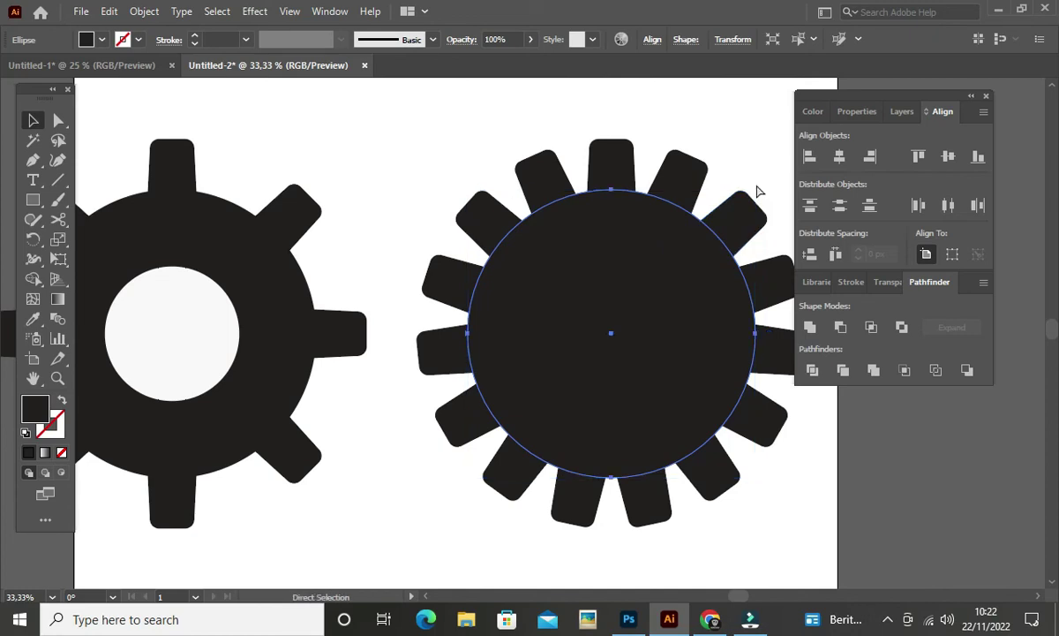
key(v)
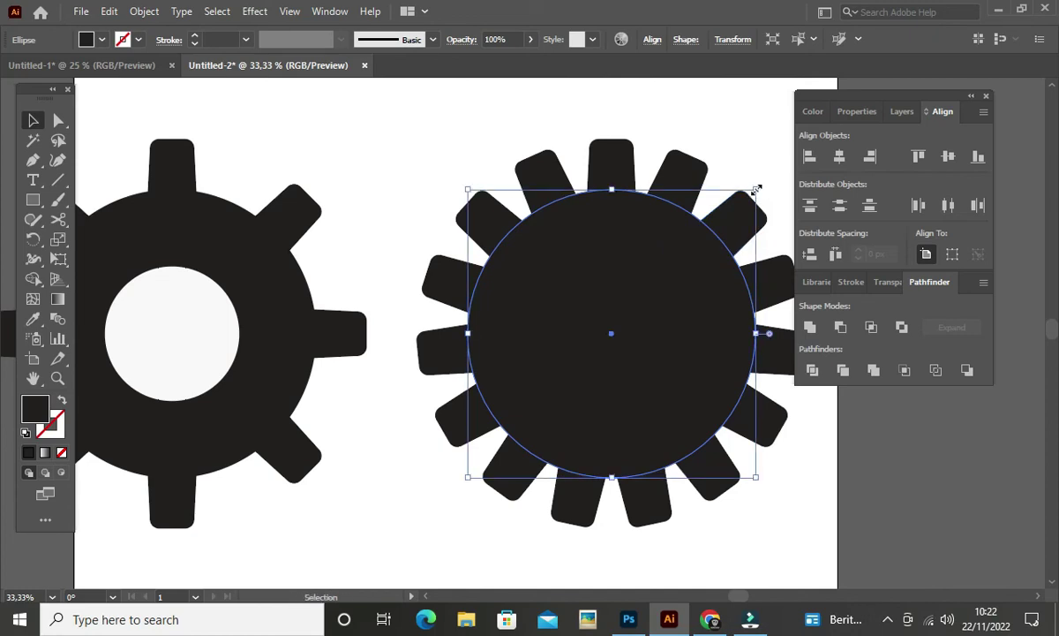
drag(755, 191, 686, 260)
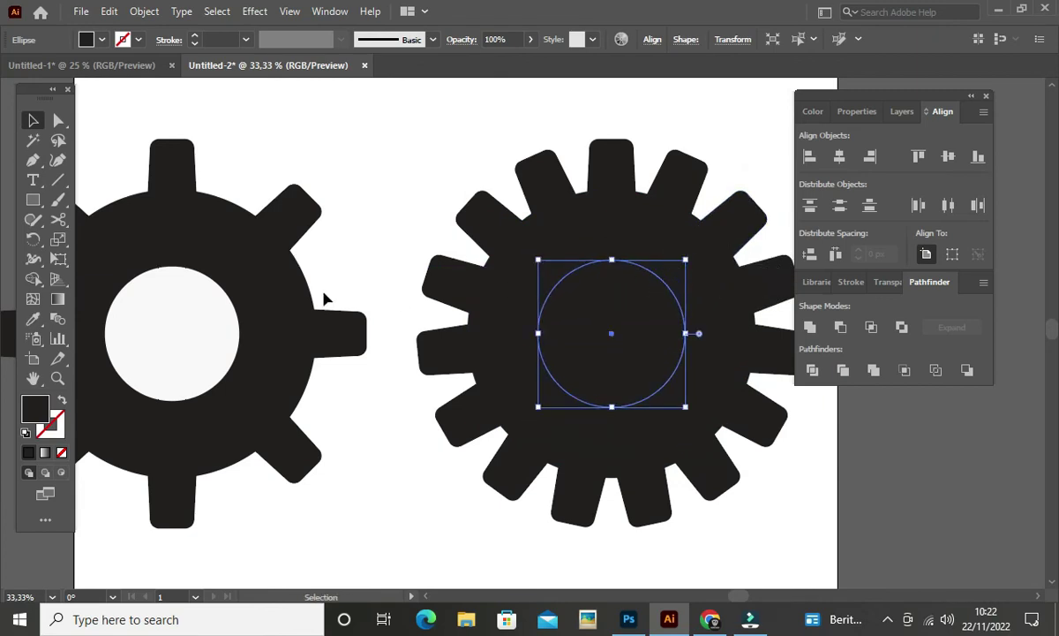
Eyedrop the first gear's white hole fill onto the inner circle, then deselect
key(i)
click(182, 303)
key(v)
click(407, 179)
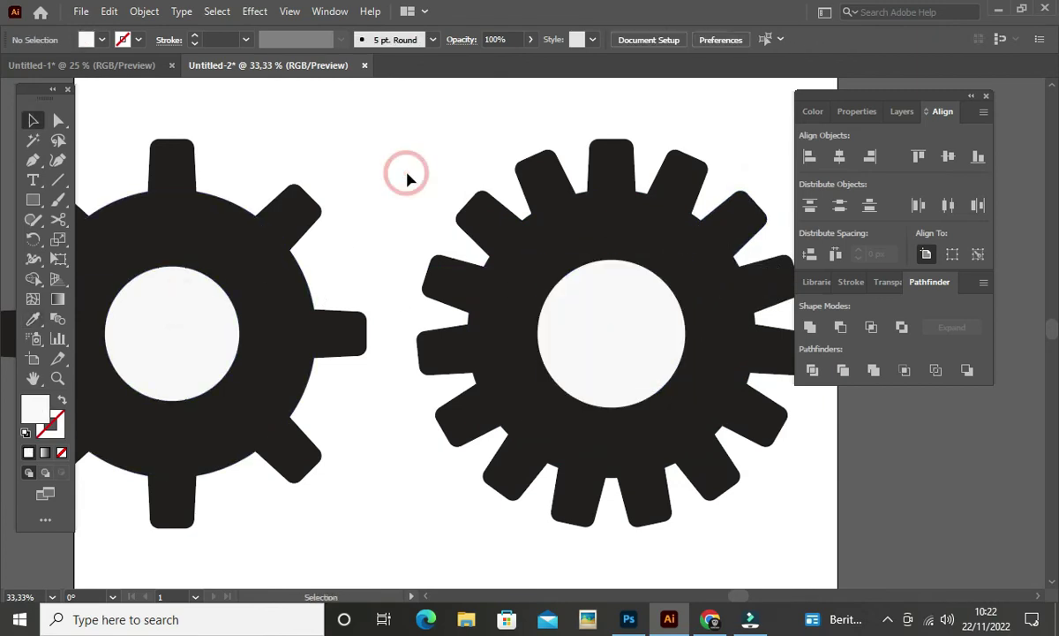
Zoom out to 25% and pan so both gears sit centred in view on the artboard
key(ctrl+minus)
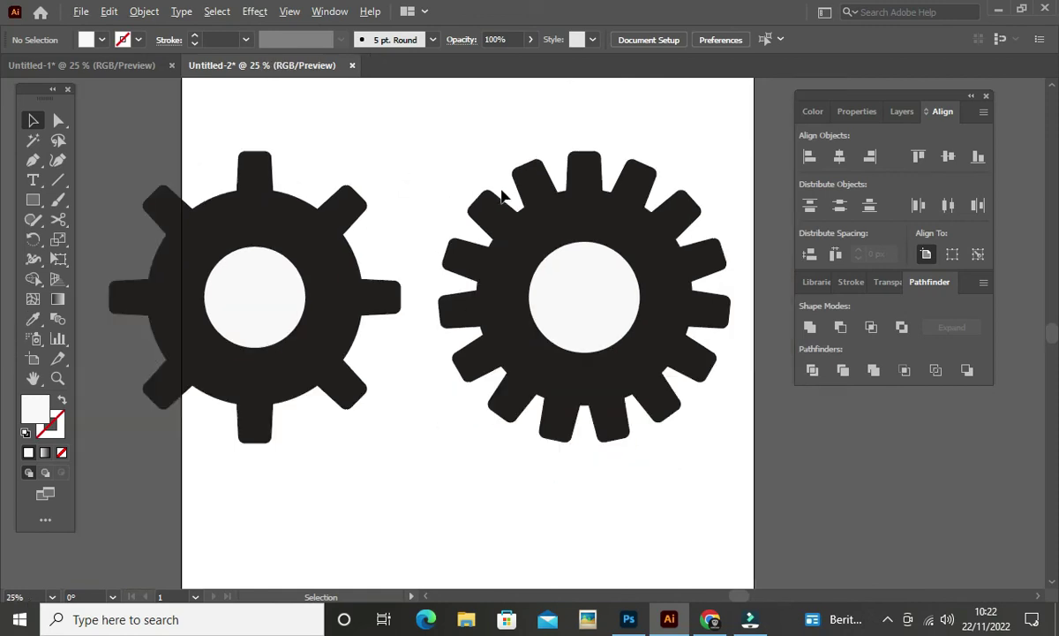
drag(434, 196, 452, 221)
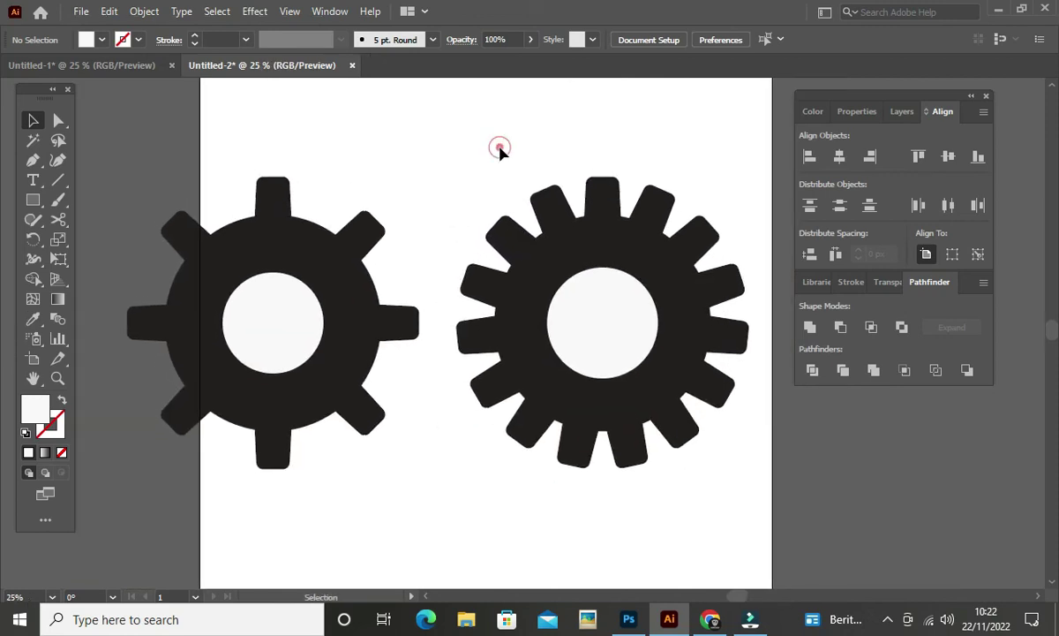